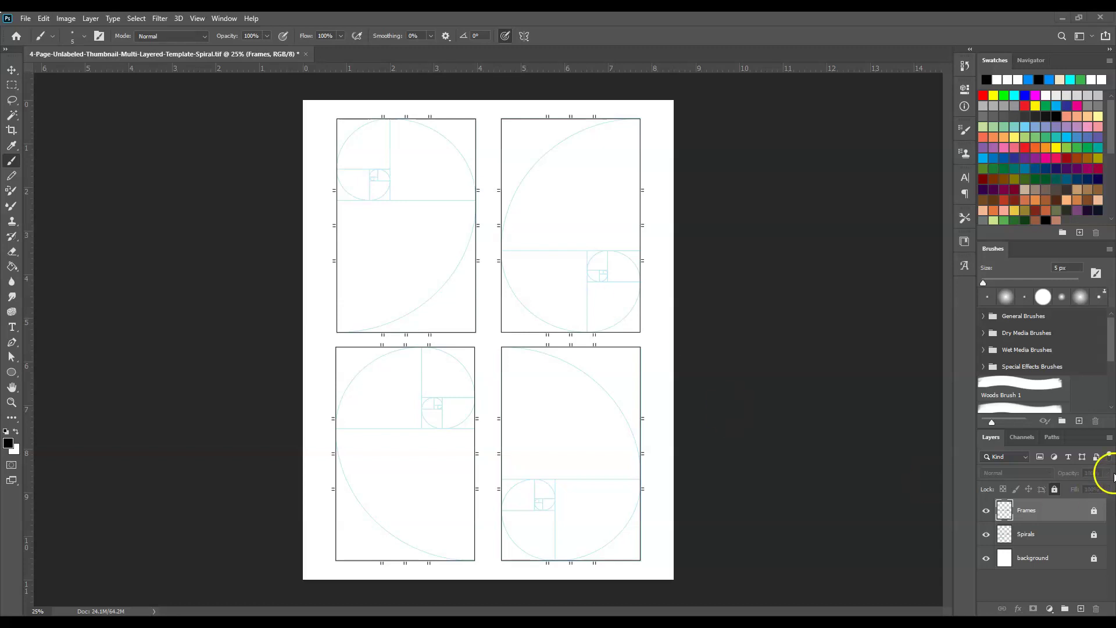
- Add a new layer above the Frames layer and name it Sketch
click(1053, 508)
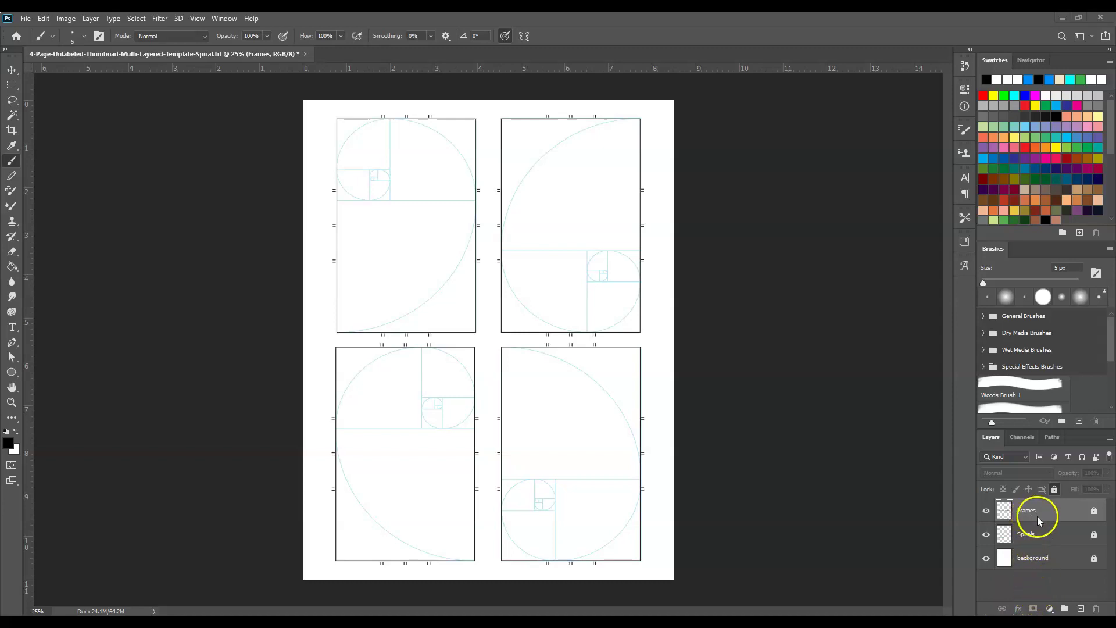
click(1080, 609)
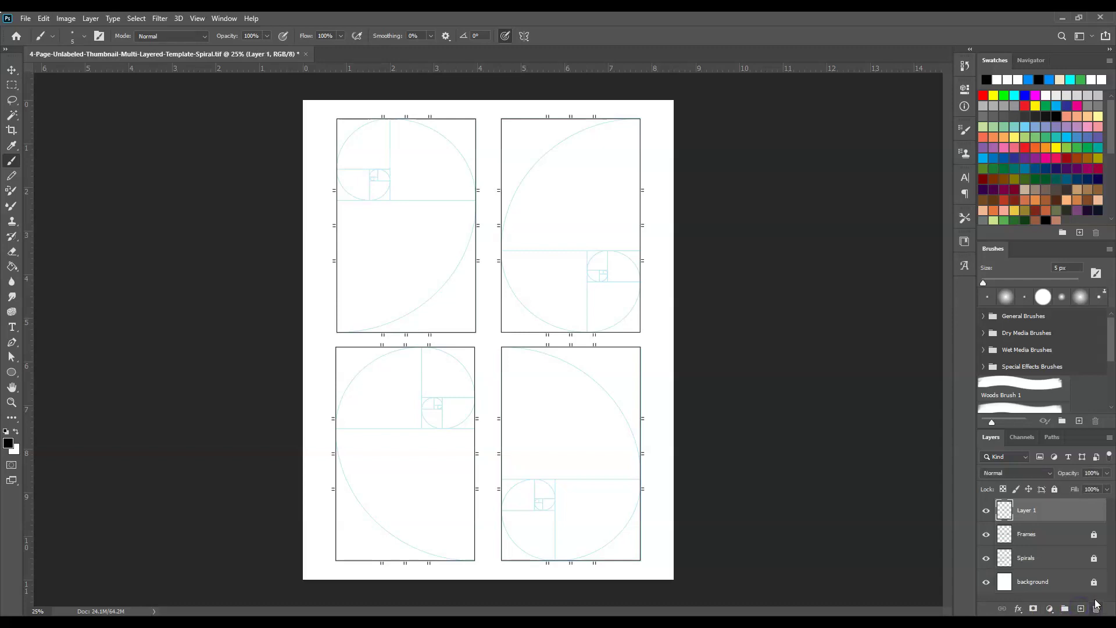
double_click(1032, 512)
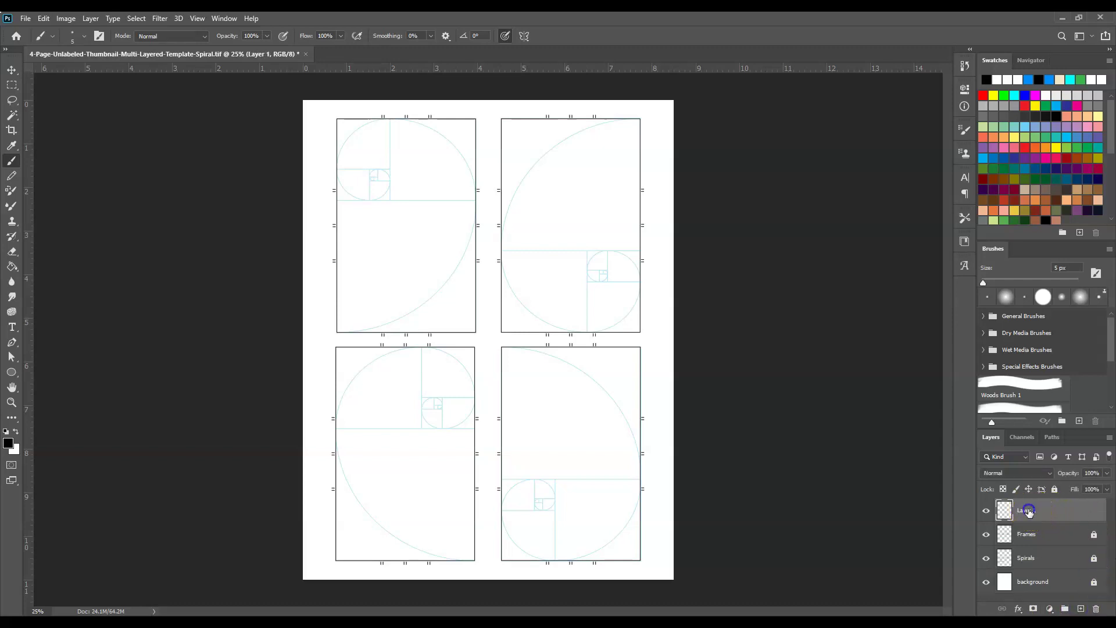
click(1073, 512)
click(1026, 512)
- Use the Brush tool to rough in a sorcerer's side hair and wide collar around the small spiral of the upper-left frame
click(11, 403)
click(404, 208)
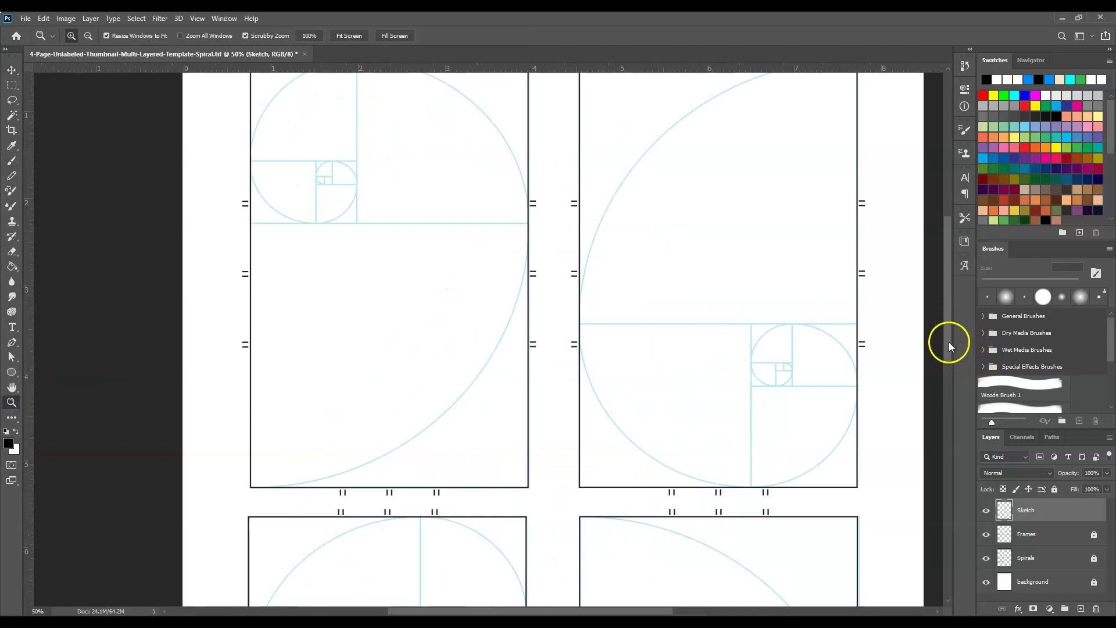
drag(949, 342, 949, 323)
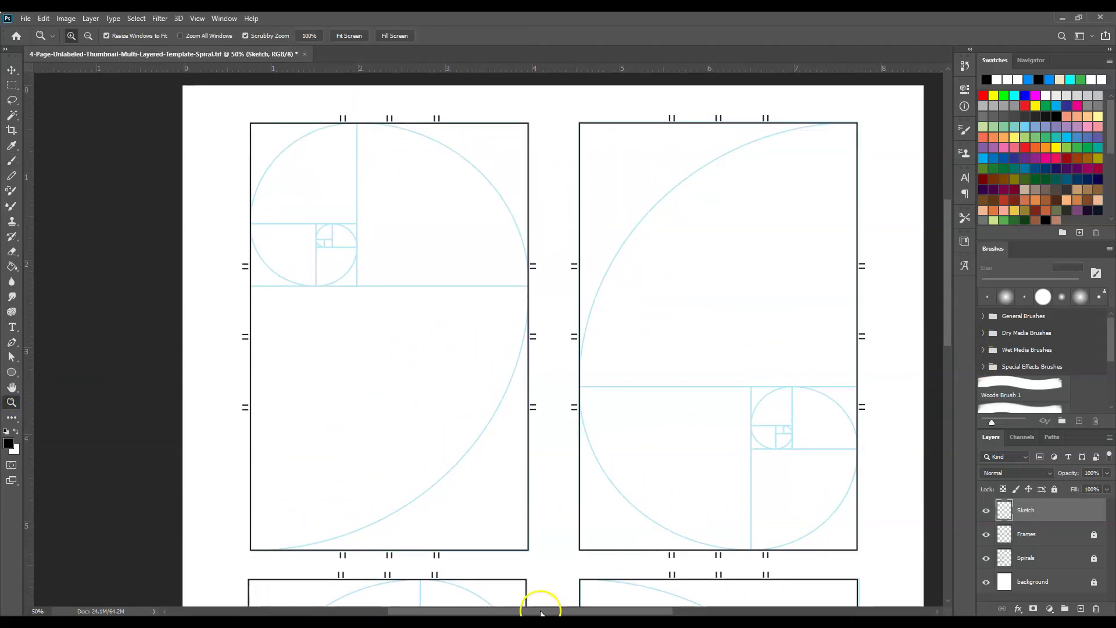
drag(540, 613, 558, 610)
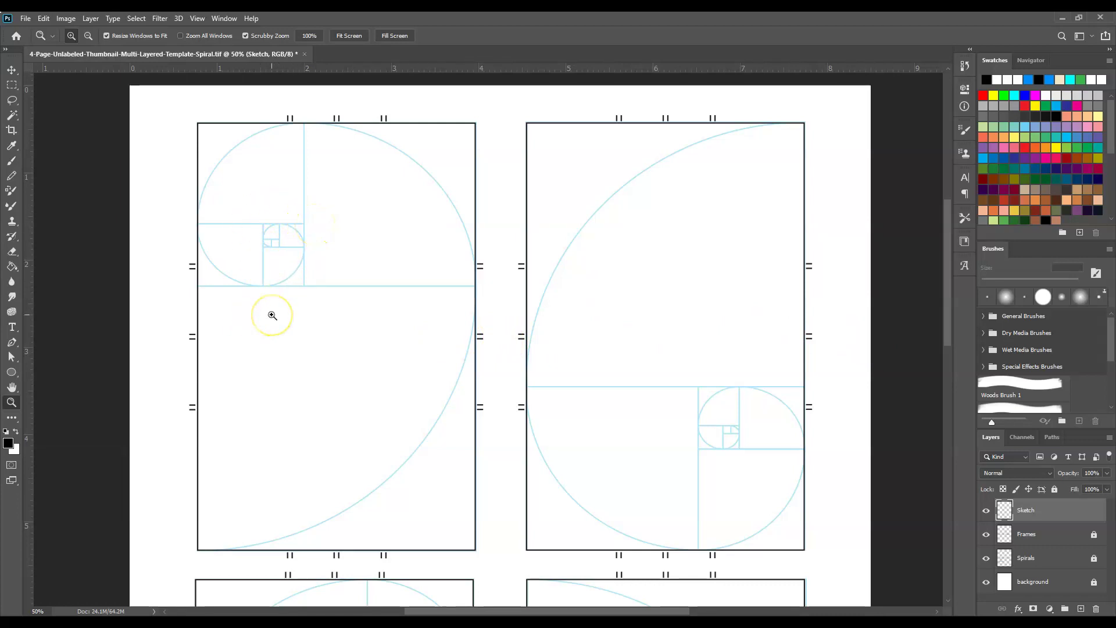
click(12, 160)
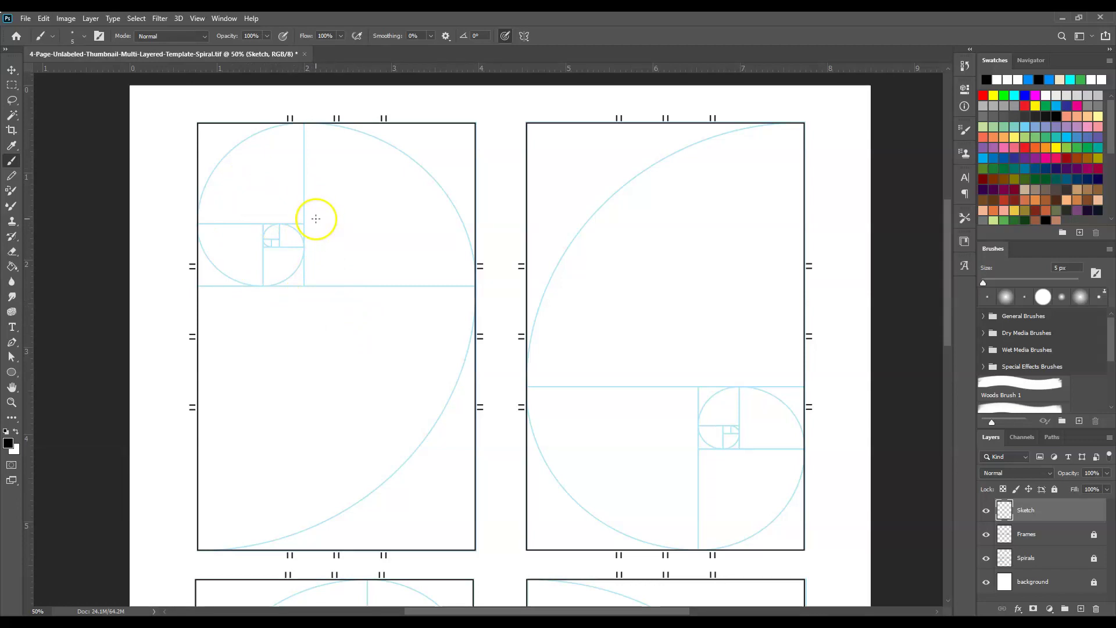
drag(315, 220, 314, 295)
drag(254, 230, 276, 301)
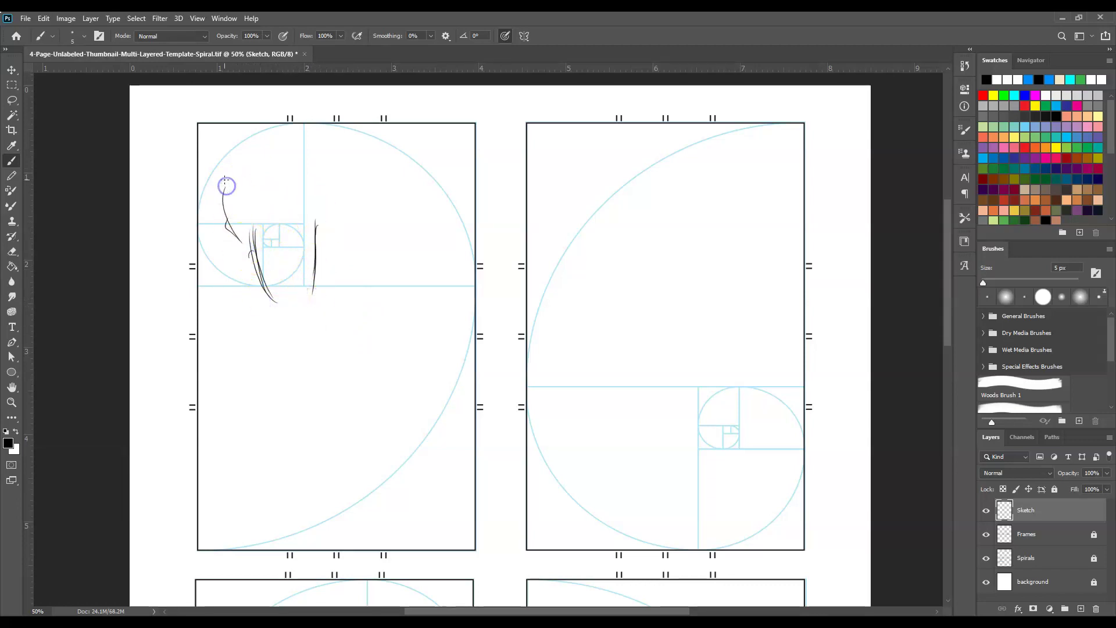
drag(223, 182, 227, 258)
mouse_move(220, 186)
mouse_down()
mouse_move(226, 254)
mouse_move(217, 262)
mouse_move(242, 300)
mouse_up()
drag(211, 266, 261, 307)
mouse_move(323, 252)
mouse_down()
mouse_move(338, 184)
mouse_move(368, 244)
mouse_move(326, 296)
mouse_move(299, 306)
mouse_up()
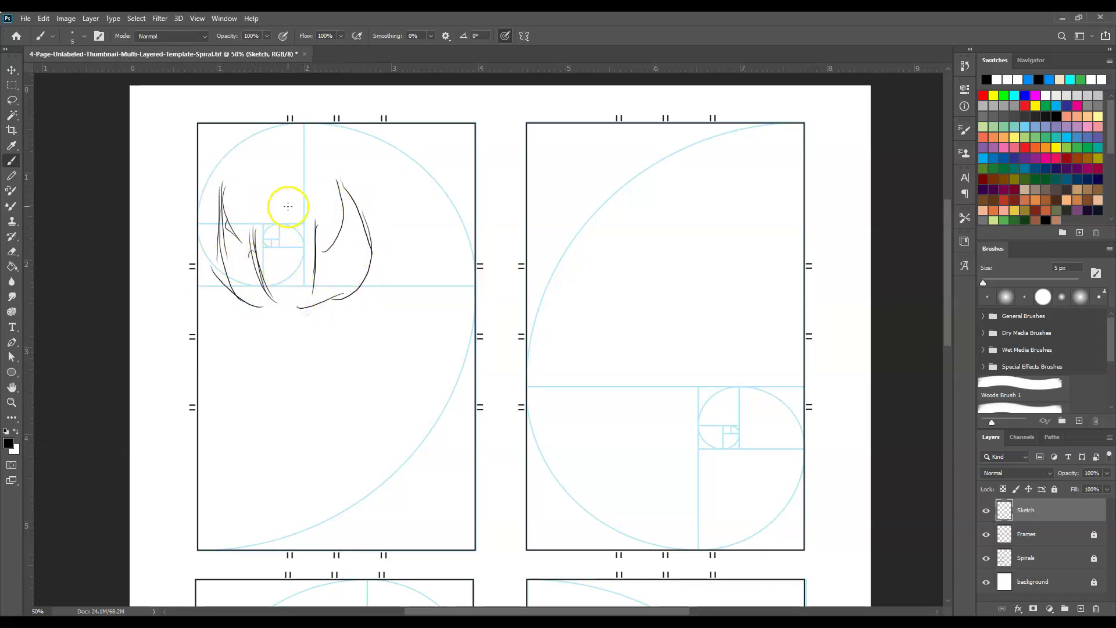
- Sketch the sorcerer's long inner hair, pointed hairline, brow and slanted eyes around the spiral's centre
mouse_move(284, 207)
mouse_down()
mouse_move(264, 200)
mouse_move(237, 294)
mouse_move(284, 207)
mouse_move(342, 286)
mouse_move(329, 293)
mouse_up()
mouse_move(306, 192)
mouse_down()
mouse_move(271, 185)
mouse_move(246, 241)
mouse_move(244, 296)
mouse_move(330, 260)
mouse_up()
drag(277, 208, 274, 200)
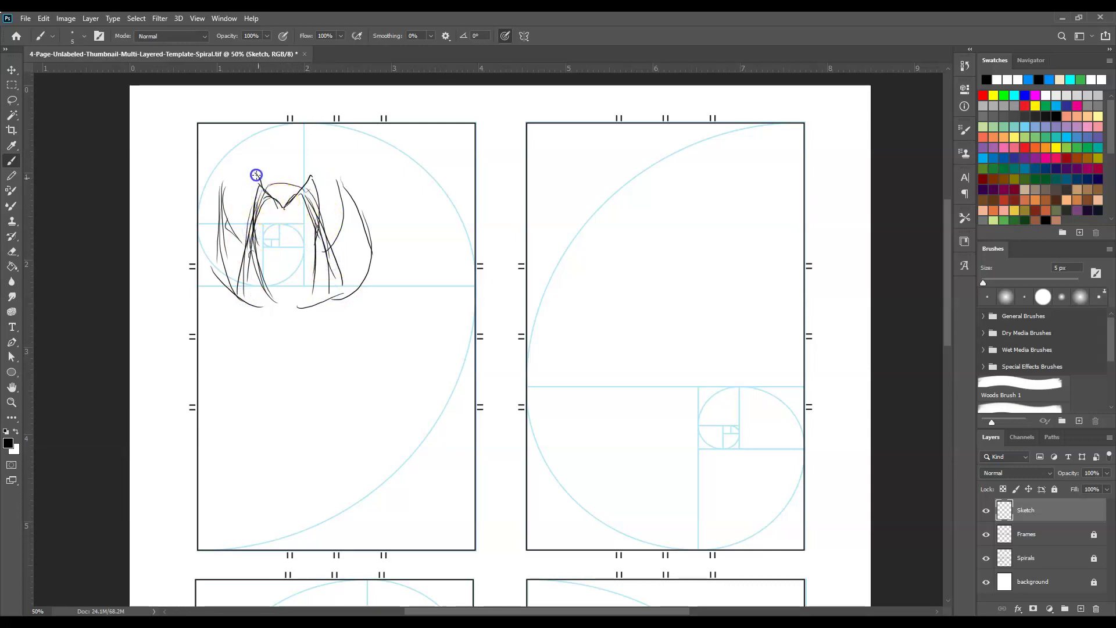
mouse_move(256, 175)
mouse_down()
mouse_move(266, 306)
mouse_move(276, 257)
mouse_up()
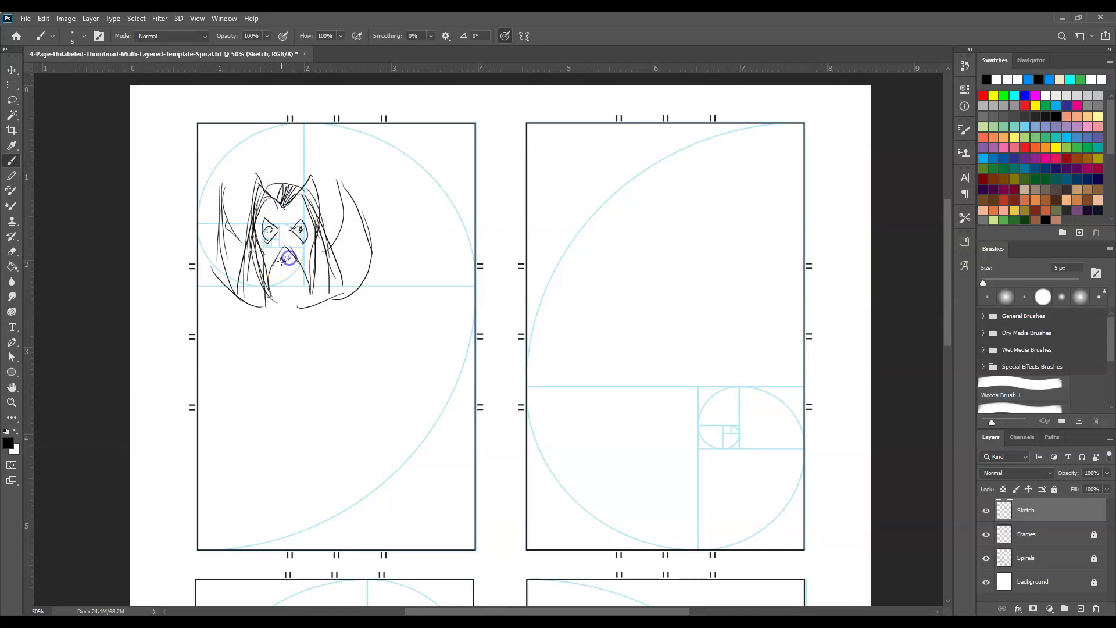
- Sketch the sorcerer's moustache, open mouth and long narrow beard below the eyes
drag(277, 282, 279, 319)
drag(296, 259, 302, 320)
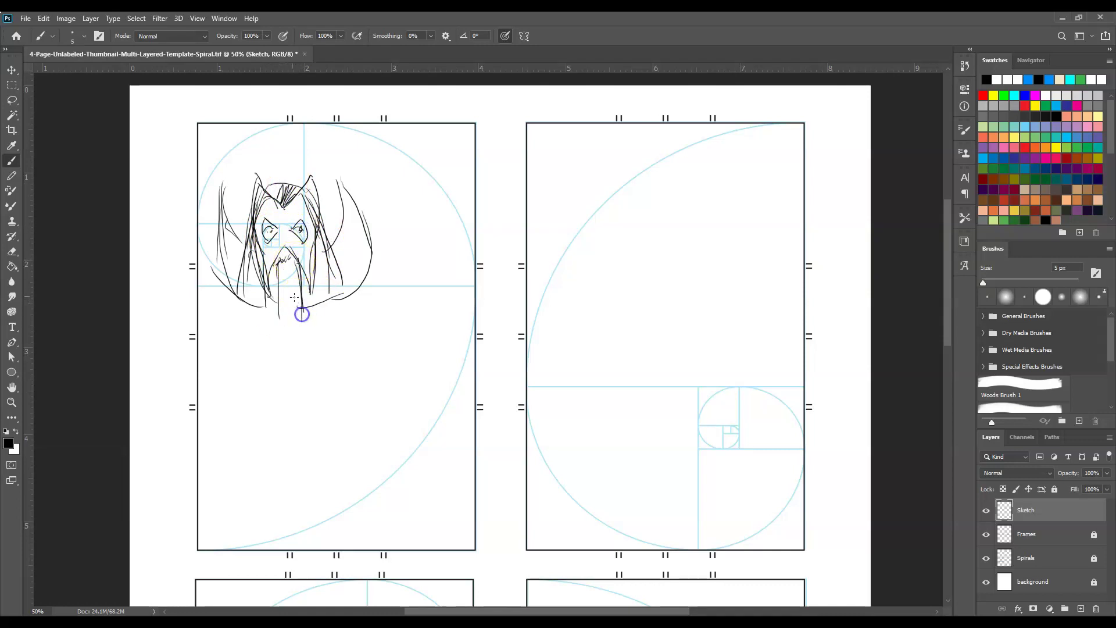
mouse_move(280, 272)
mouse_down()
mouse_move(295, 272)
mouse_move(285, 273)
mouse_up()
mouse_move(282, 276)
mouse_down()
mouse_move(292, 277)
mouse_move(268, 307)
mouse_up()
drag(286, 329, 290, 281)
- Sketch the sorcerer's raised arm with a clawed hand in the frame's upper-right corner, plus the robe folds and lowered hand
drag(367, 285, 386, 254)
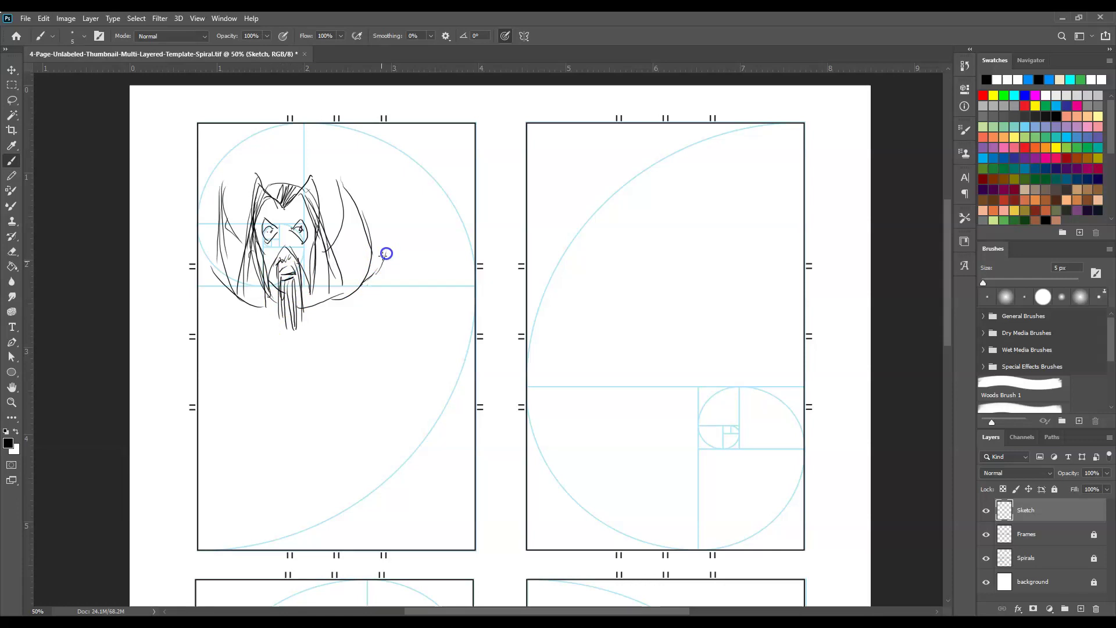
drag(420, 164, 419, 191)
mouse_move(428, 163)
mouse_down()
mouse_move(430, 260)
mouse_move(430, 171)
mouse_move(442, 321)
mouse_up()
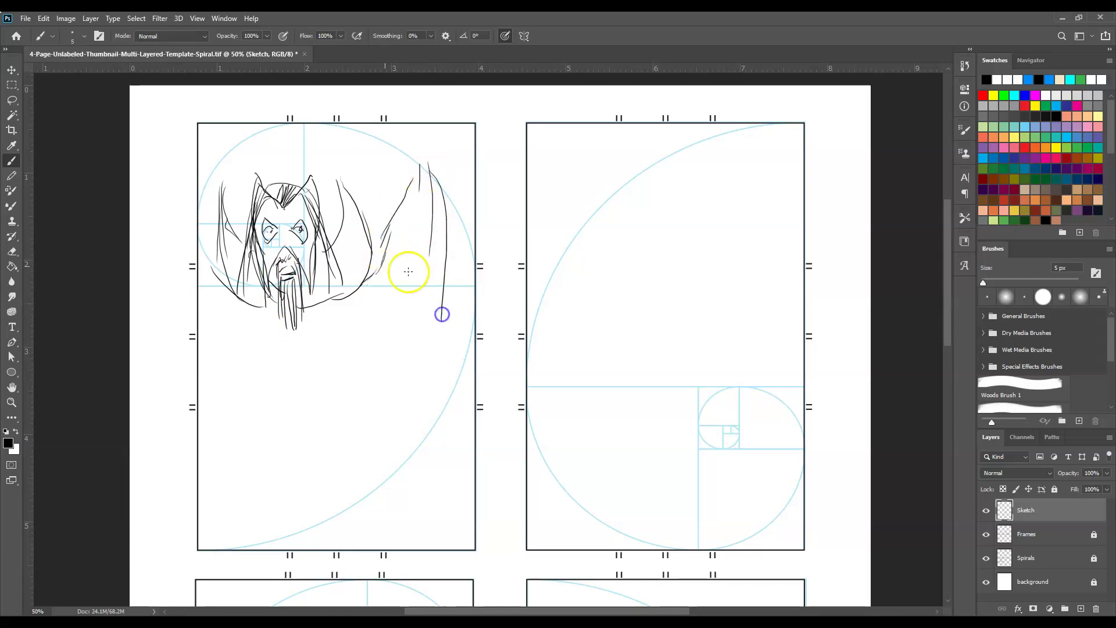
drag(217, 241, 192, 197)
drag(192, 197, 204, 217)
mouse_move(430, 158)
mouse_down()
mouse_move(445, 244)
mouse_move(444, 143)
mouse_move(453, 173)
mouse_move(468, 147)
mouse_move(447, 186)
mouse_up()
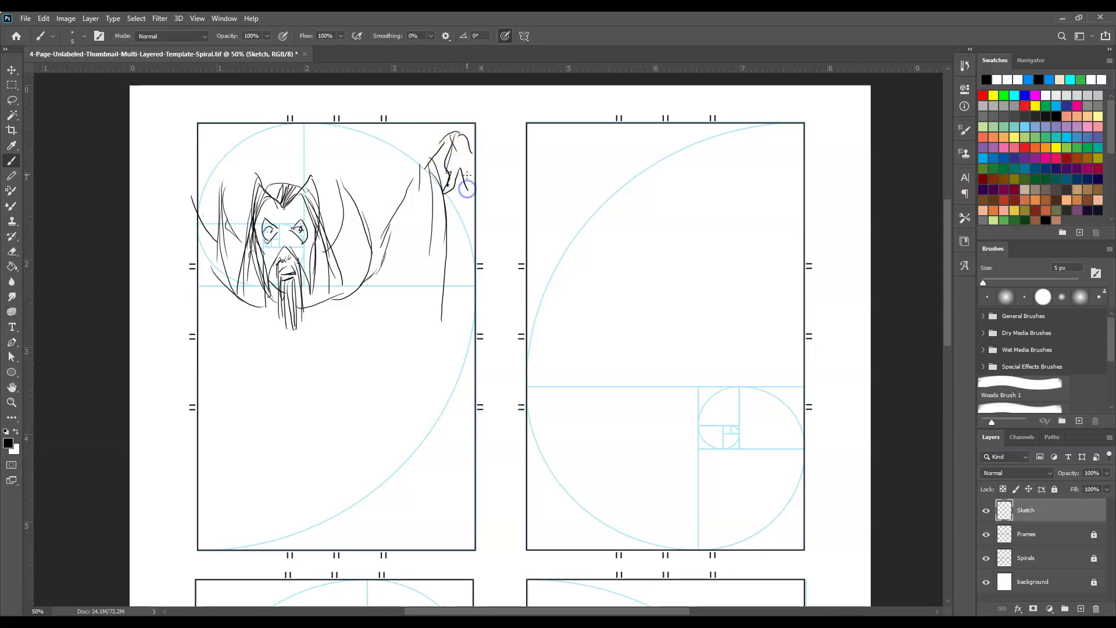
drag(465, 136, 476, 150)
drag(455, 214, 457, 253)
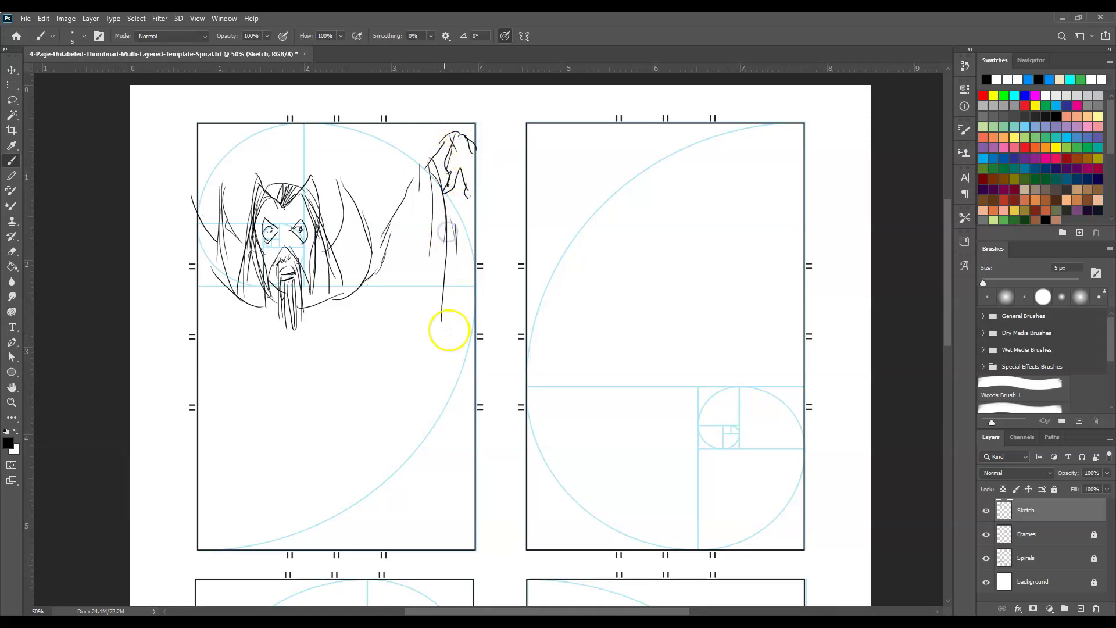
drag(381, 276, 385, 396)
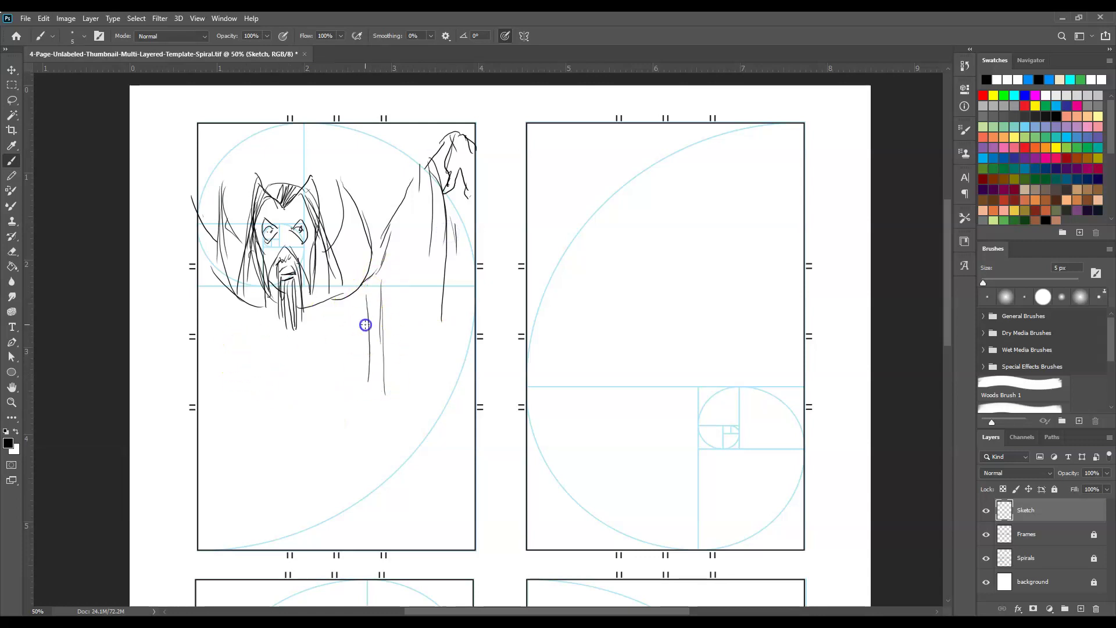
mouse_move(360, 311)
mouse_down()
mouse_move(304, 374)
mouse_move(244, 316)
mouse_move(229, 381)
mouse_move(238, 399)
mouse_move(216, 421)
mouse_move(224, 401)
mouse_move(255, 448)
mouse_move(244, 429)
mouse_up()
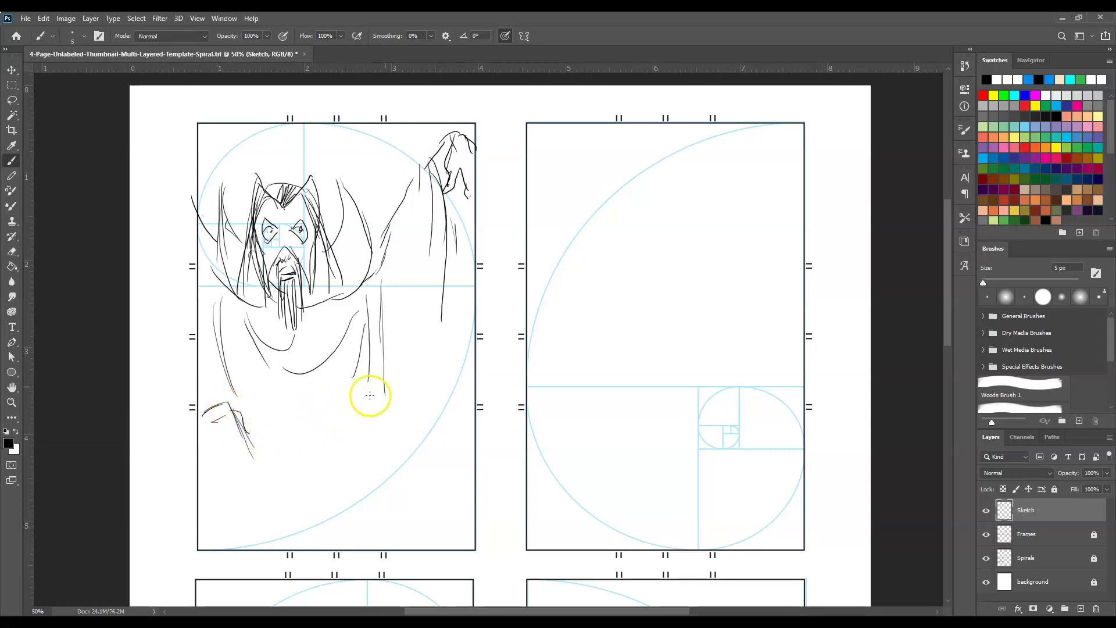
- Sketch a swordsman's head, shoulders, bent arm and upright sword along the spiral in the frame's lower right
mouse_move(402, 383)
mouse_down()
mouse_move(406, 368)
mouse_move(421, 370)
mouse_move(406, 369)
mouse_up()
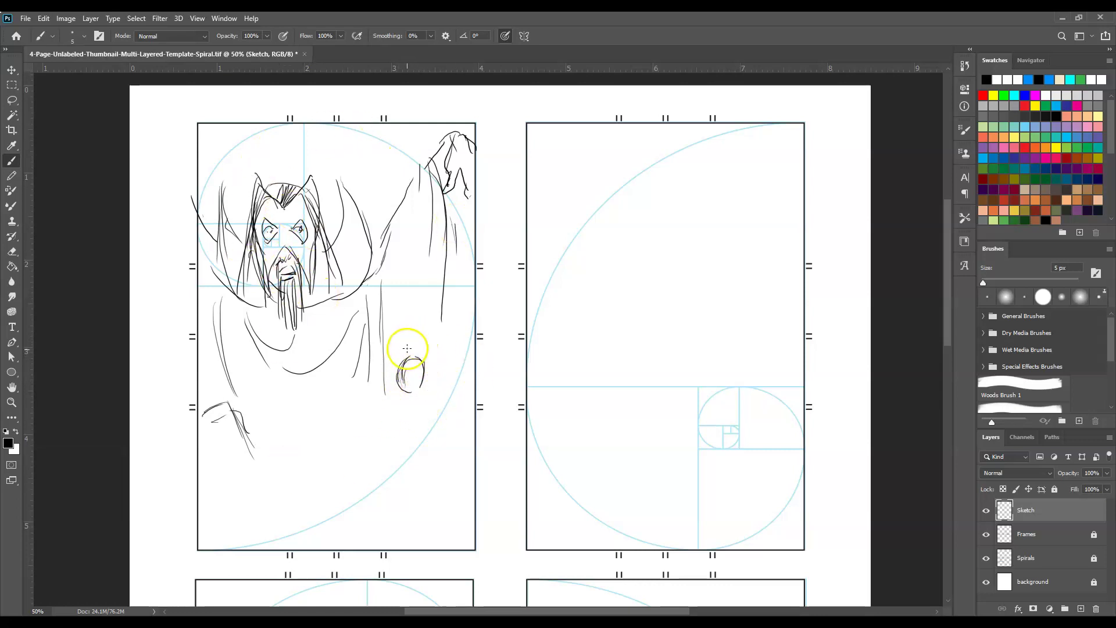
drag(398, 359, 424, 395)
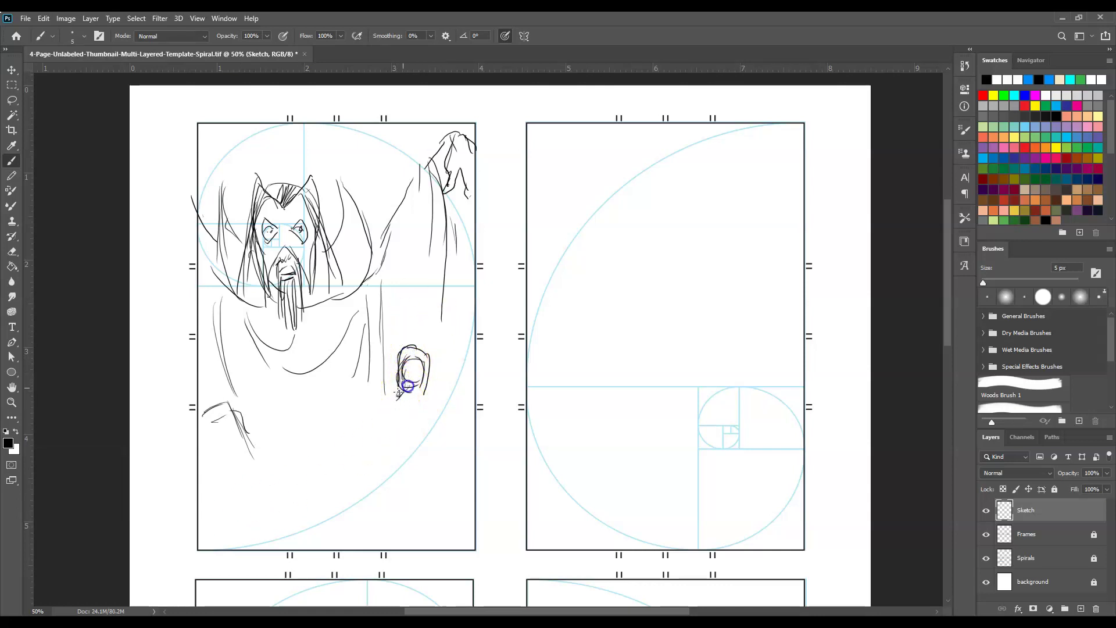
mouse_move(383, 400)
mouse_down()
mouse_move(354, 426)
mouse_move(355, 448)
mouse_move(403, 413)
mouse_move(397, 399)
mouse_move(401, 429)
mouse_up()
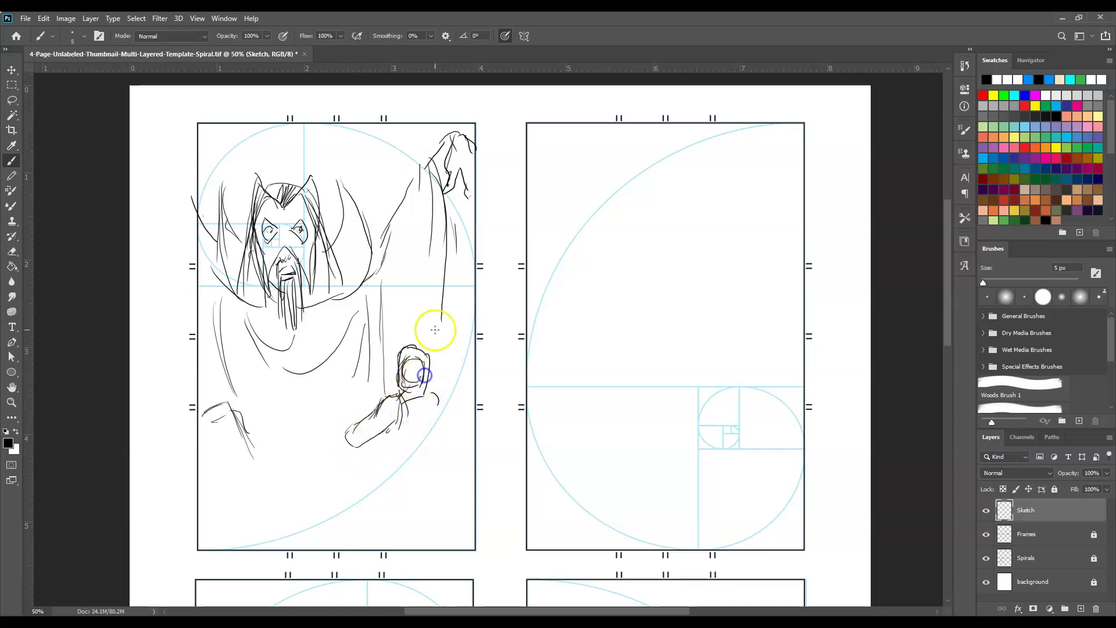
key(ctrl+z)
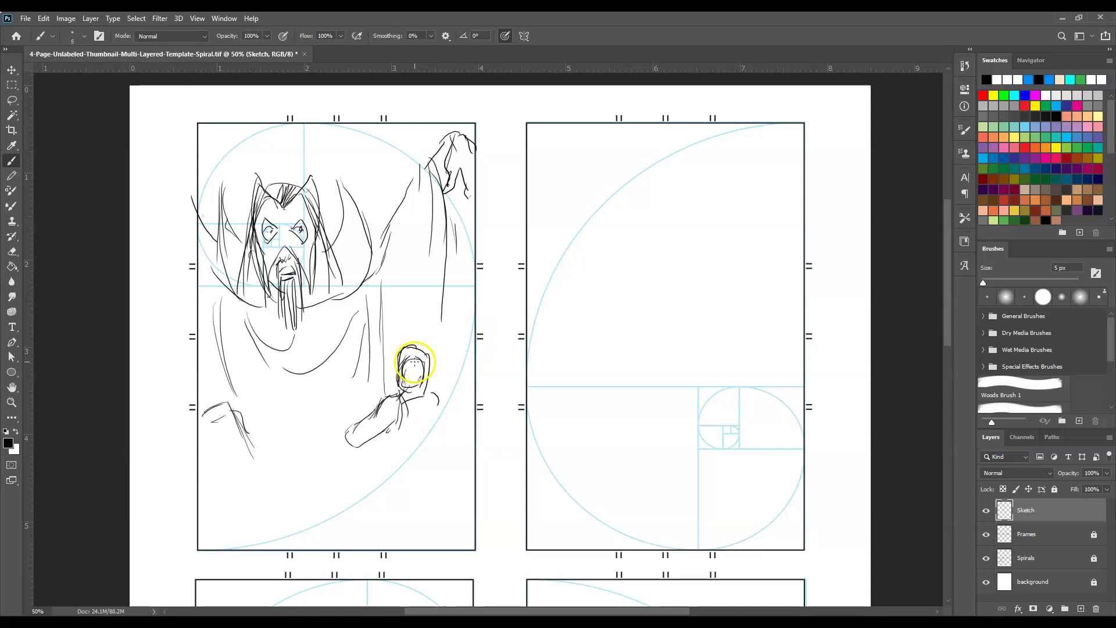
mouse_move(411, 352)
mouse_down()
mouse_move(403, 375)
mouse_move(414, 352)
mouse_move(412, 388)
mouse_move(422, 359)
mouse_move(423, 392)
mouse_move(438, 390)
mouse_move(446, 416)
mouse_move(354, 422)
mouse_move(344, 441)
mouse_move(342, 416)
mouse_move(416, 298)
mouse_move(366, 398)
mouse_up()
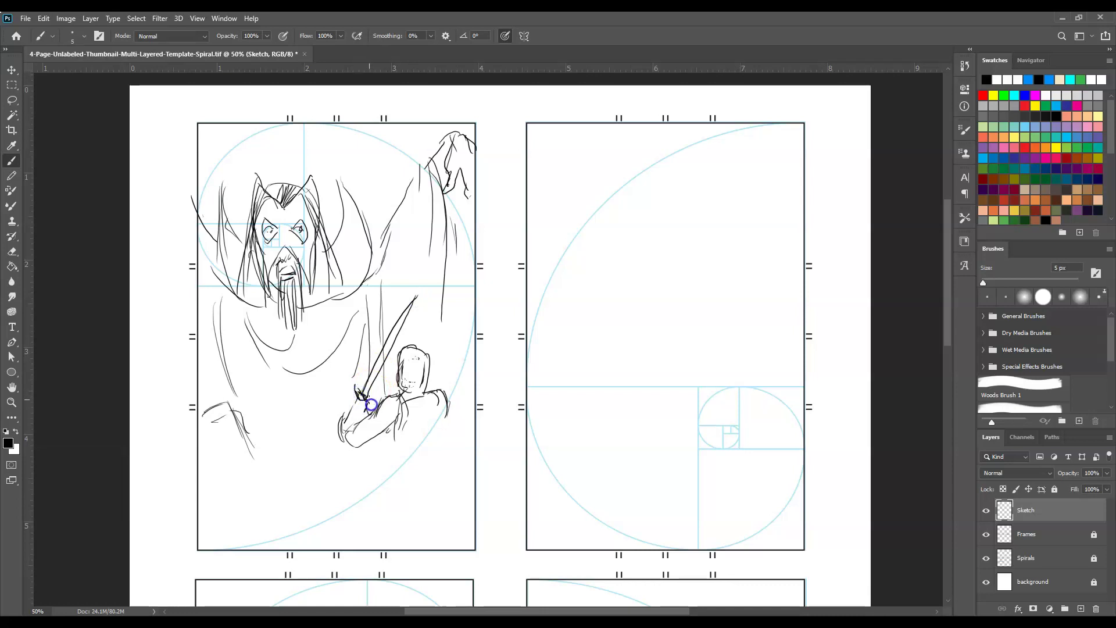
- Sketch the swordsman's torso, hanging arm, tunic and bent legs down to the frame's bottom edge
drag(382, 434, 394, 437)
mouse_move(449, 404)
mouse_down()
mouse_move(426, 454)
mouse_move(436, 444)
mouse_move(435, 484)
mouse_up()
drag(379, 434, 378, 449)
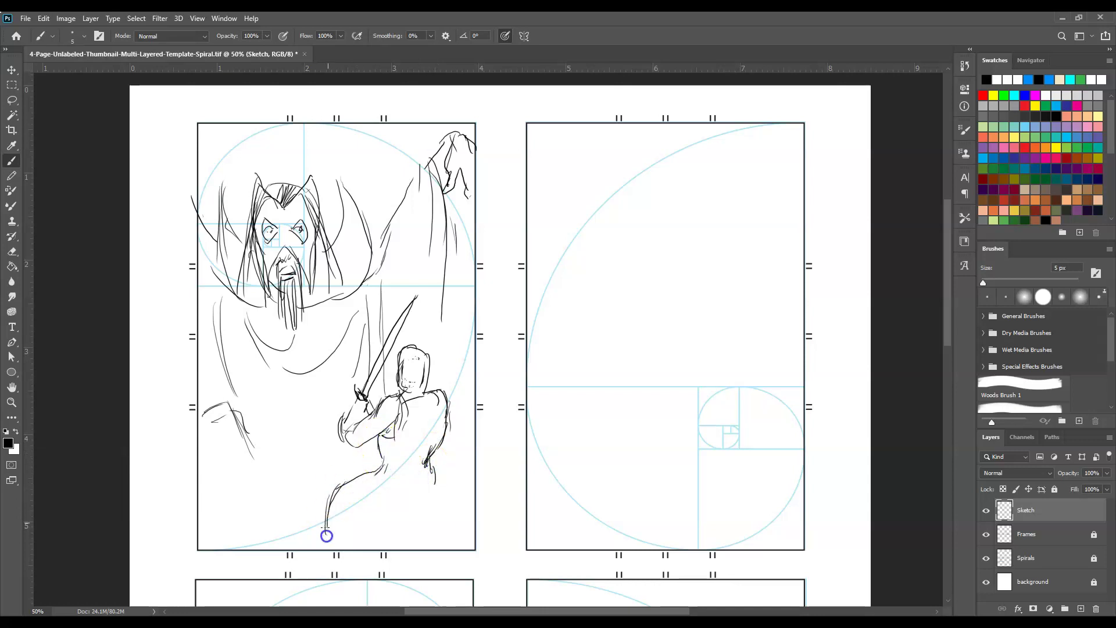
mouse_move(326, 536)
mouse_down()
mouse_move(351, 519)
mouse_move(344, 533)
mouse_move(367, 494)
mouse_move(413, 480)
mouse_up()
mouse_move(380, 454)
mouse_down()
mouse_move(375, 468)
mouse_move(398, 473)
mouse_move(391, 515)
mouse_up()
drag(433, 474, 443, 533)
mouse_move(328, 507)
mouse_down()
mouse_move(326, 547)
mouse_move(354, 521)
mouse_move(343, 546)
mouse_move(320, 546)
mouse_up()
drag(399, 512, 411, 532)
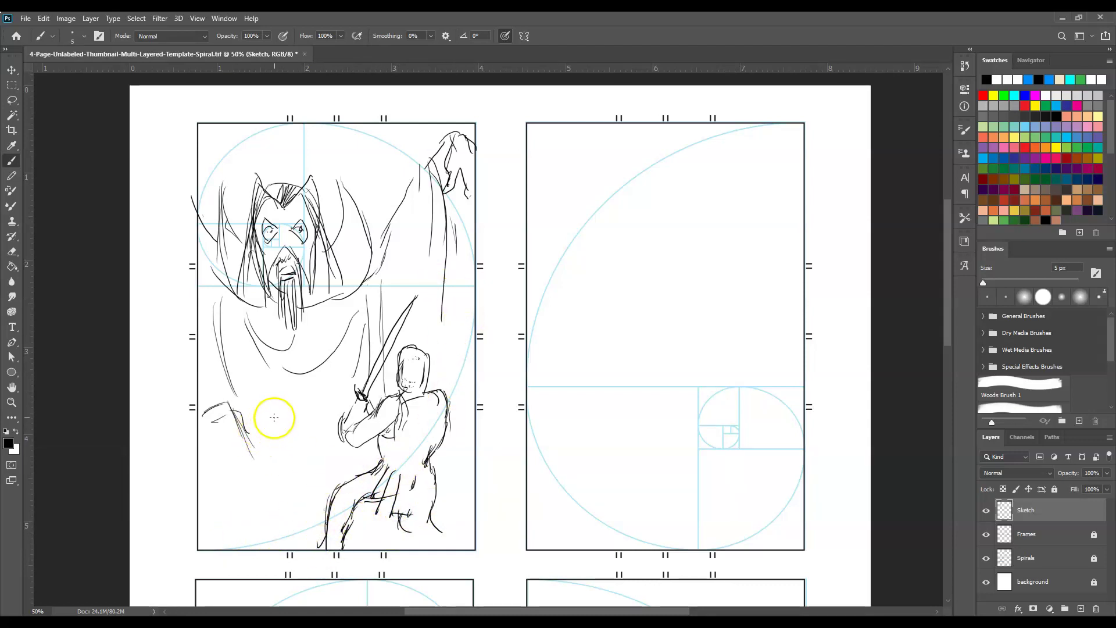
- Sketch a second figure's capped head, shoulders and outstretched arm in the frame's lower left, and add the swordsman's ear
mouse_move(271, 419)
mouse_down()
mouse_move(285, 414)
mouse_move(267, 430)
mouse_up()
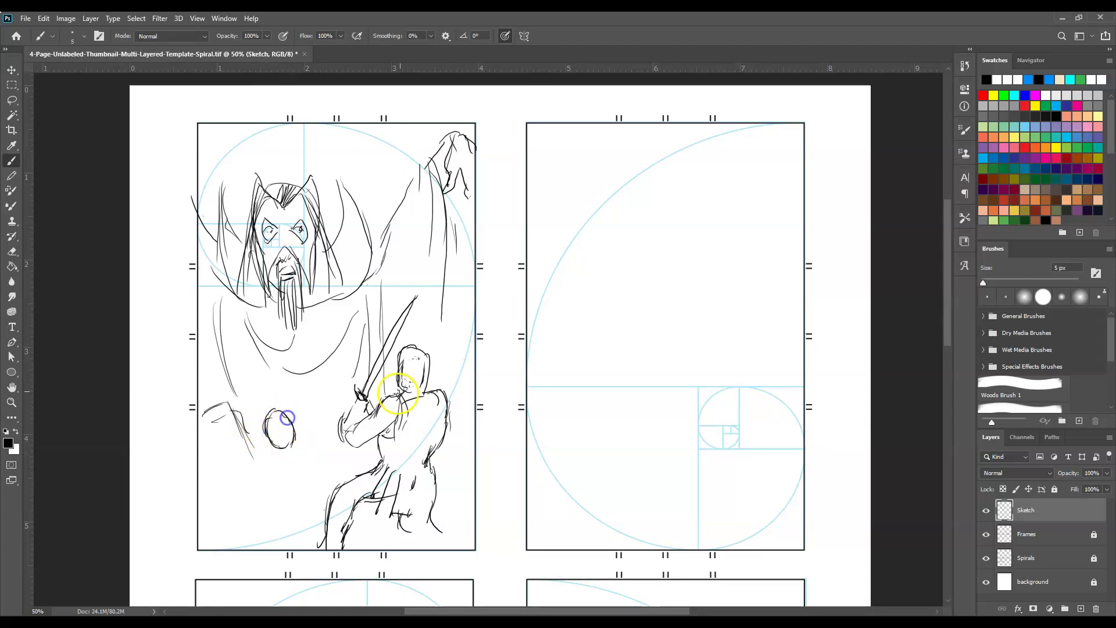
drag(407, 382, 418, 372)
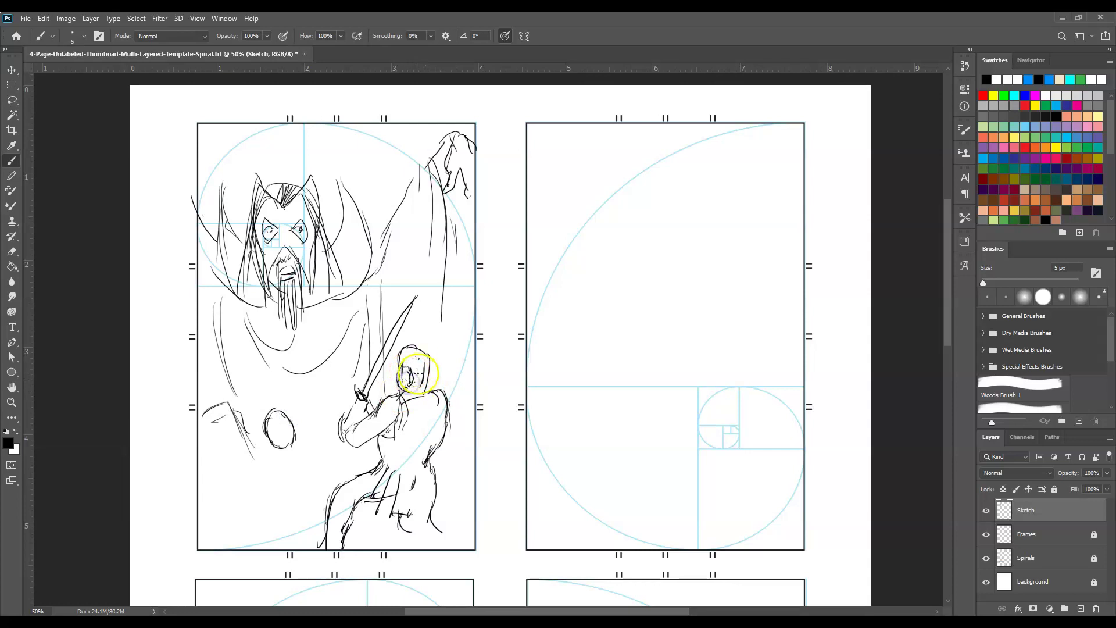
mouse_move(271, 436)
mouse_down()
mouse_move(242, 461)
mouse_move(251, 451)
mouse_move(250, 474)
mouse_up()
mouse_move(233, 461)
mouse_down()
mouse_move(255, 470)
mouse_move(256, 460)
mouse_move(279, 462)
mouse_move(277, 425)
mouse_move(268, 428)
mouse_move(301, 441)
mouse_up()
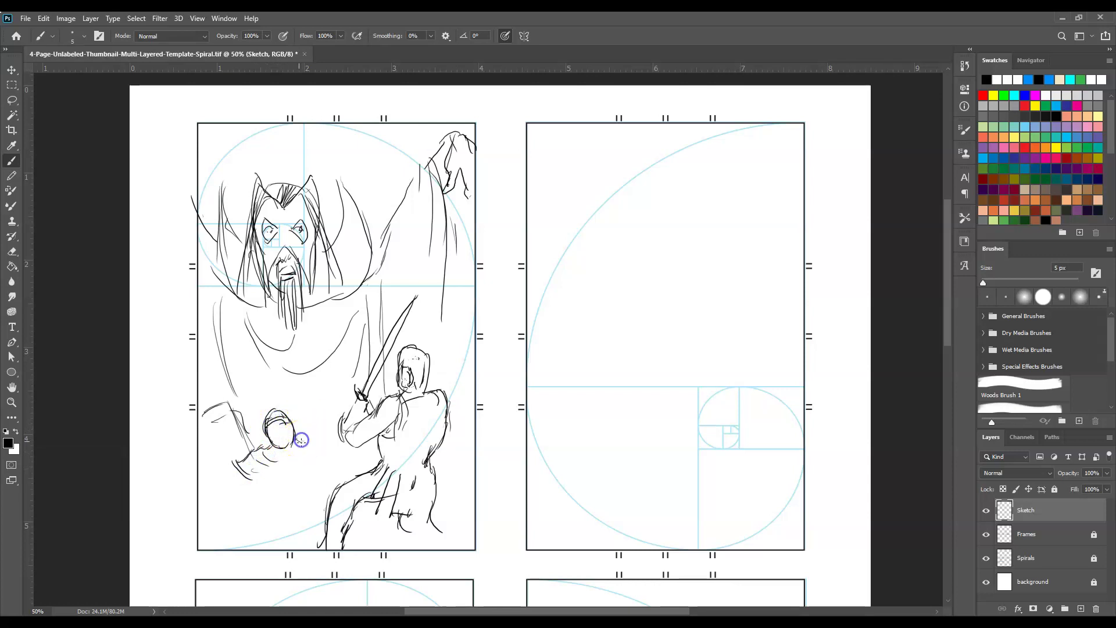
click(232, 466)
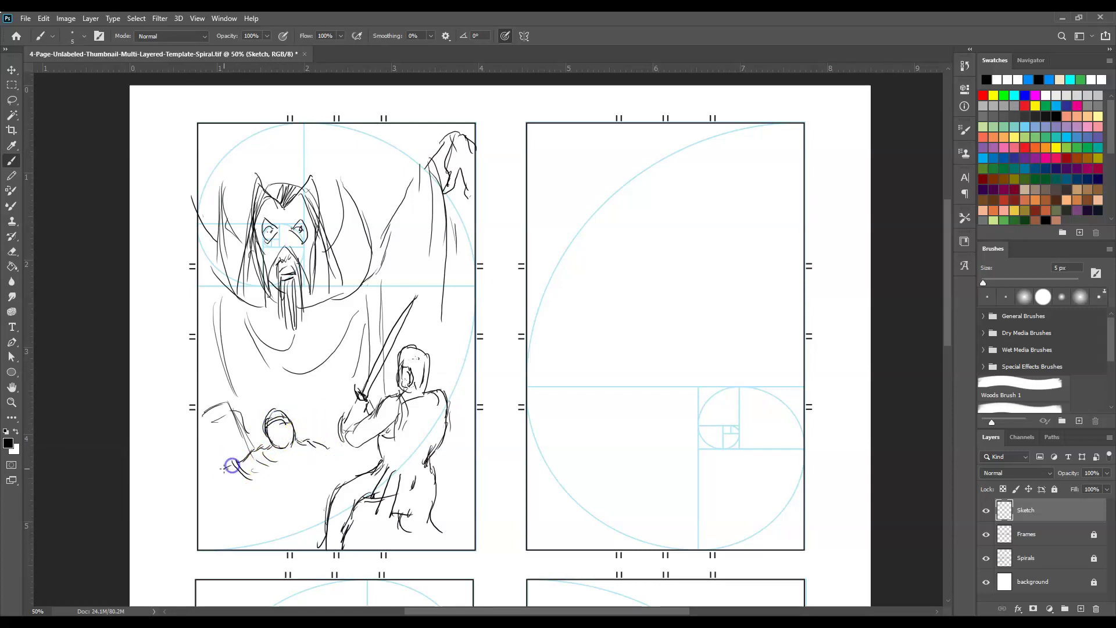
mouse_move(229, 467)
mouse_down()
mouse_move(205, 472)
mouse_move(223, 492)
mouse_move(194, 485)
mouse_move(231, 482)
mouse_up()
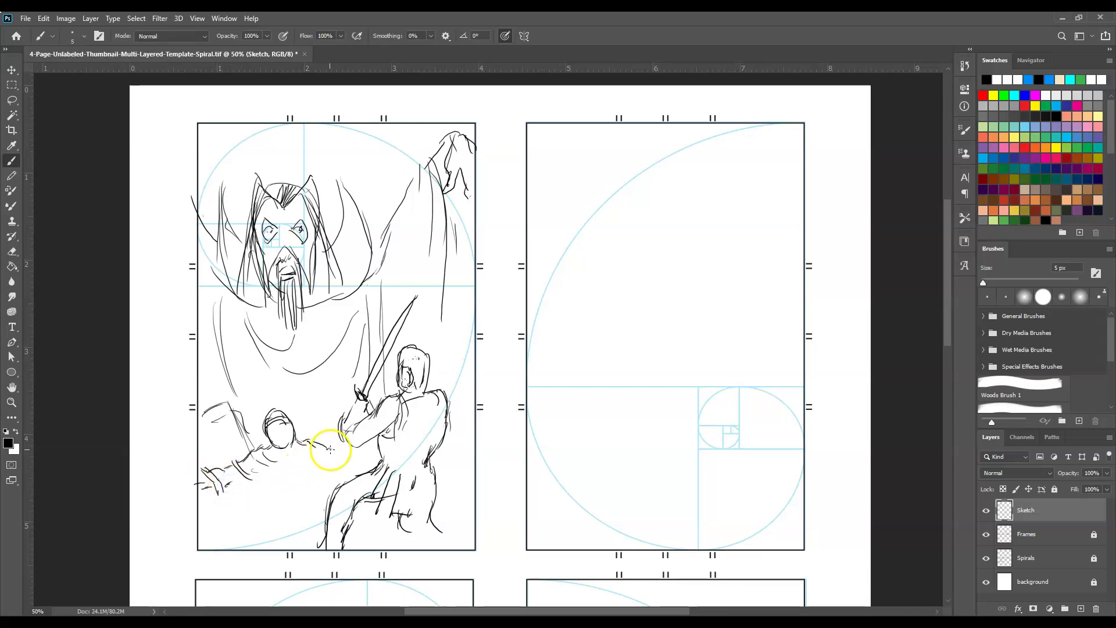
- Sketch the second figure's torso, belt, legs and other arm reaching toward the swordsman
drag(329, 450, 334, 449)
drag(270, 476, 259, 480)
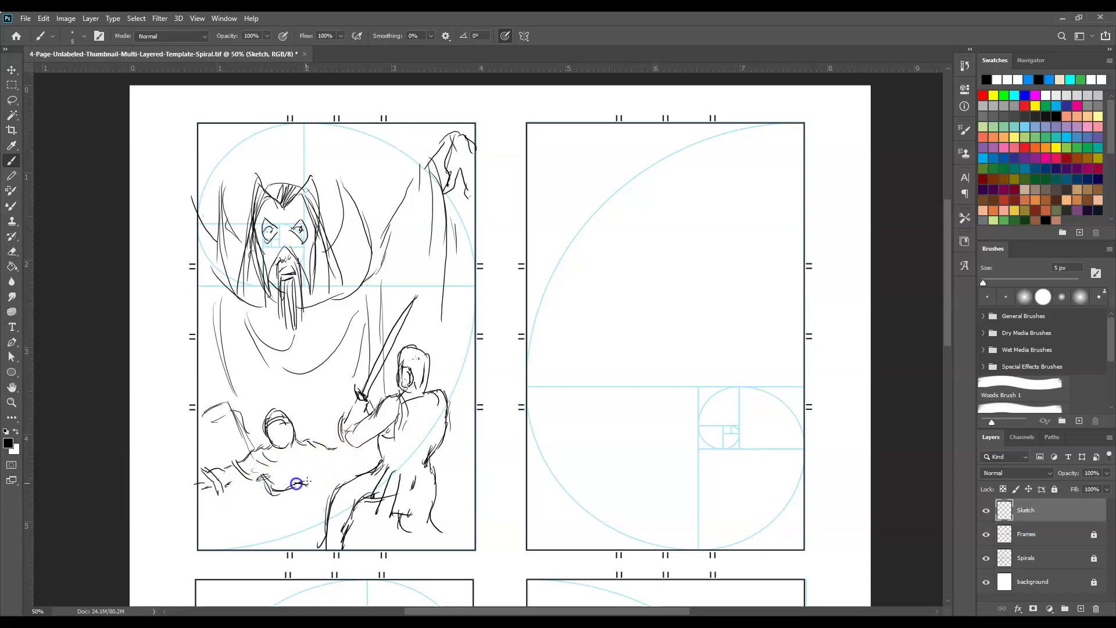
mouse_move(282, 490)
mouse_down()
mouse_move(310, 485)
mouse_move(265, 497)
mouse_move(272, 544)
mouse_move(259, 508)
mouse_move(281, 544)
mouse_move(307, 508)
mouse_up()
mouse_move(317, 469)
mouse_down()
mouse_move(319, 455)
mouse_move(360, 452)
mouse_up()
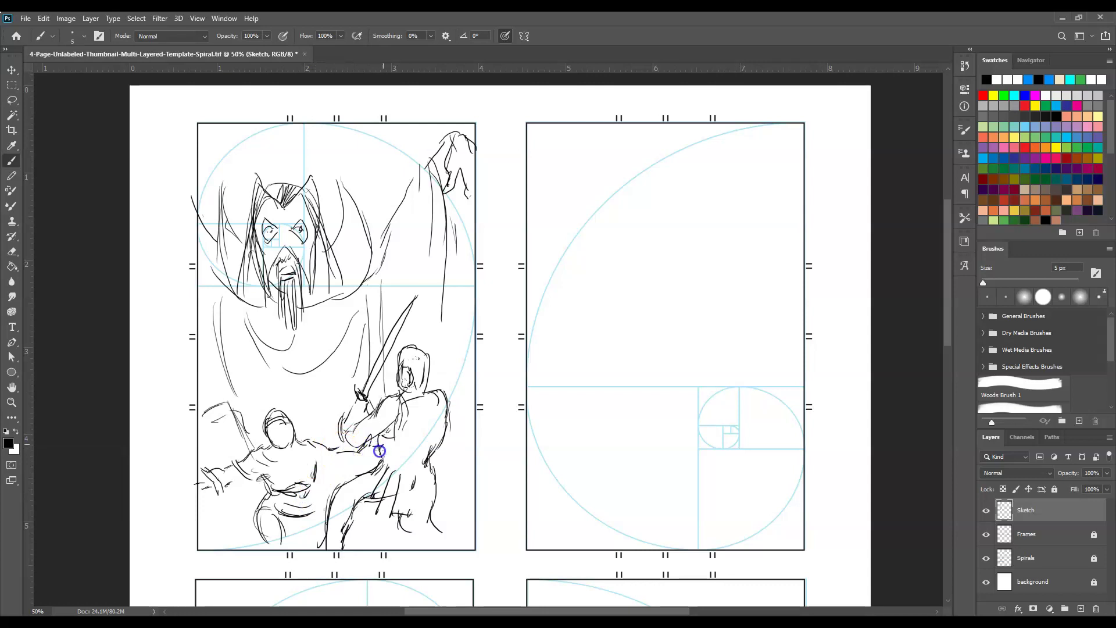
mouse_move(299, 429)
mouse_down()
mouse_move(281, 456)
mouse_move(285, 436)
mouse_move(294, 448)
mouse_up()
drag(323, 490, 363, 531)
key(ctrl+z)
- Add the second figure's facial features, hanging cloth under the outstretched arm and extra lines between the two figures
drag(280, 439, 281, 443)
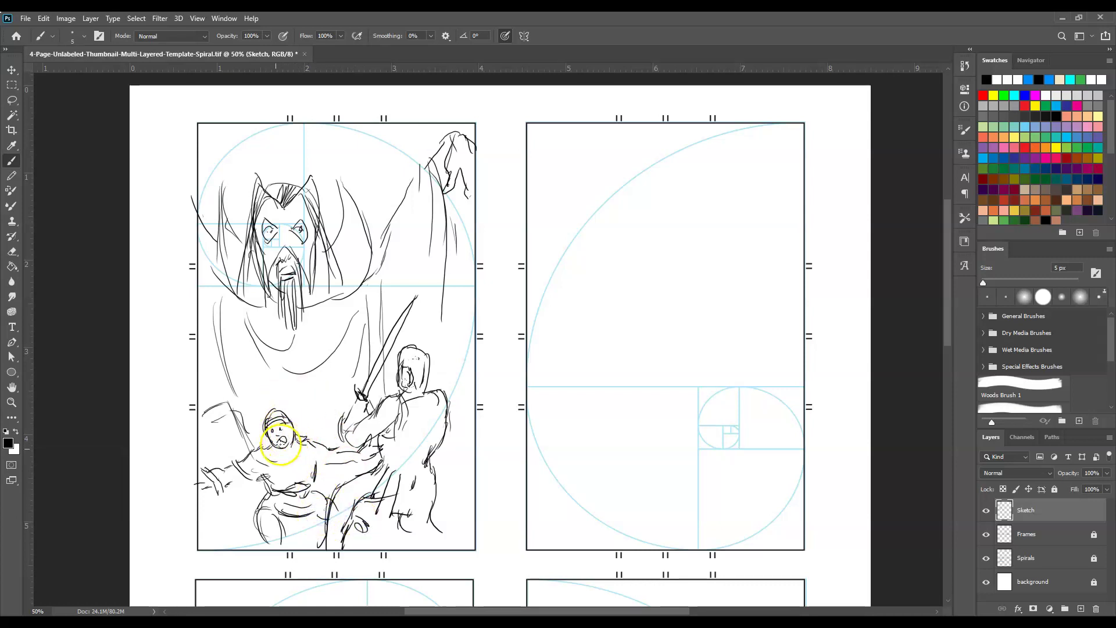
mouse_move(249, 477)
mouse_down()
mouse_move(227, 502)
mouse_move(240, 519)
mouse_up()
drag(253, 490, 245, 512)
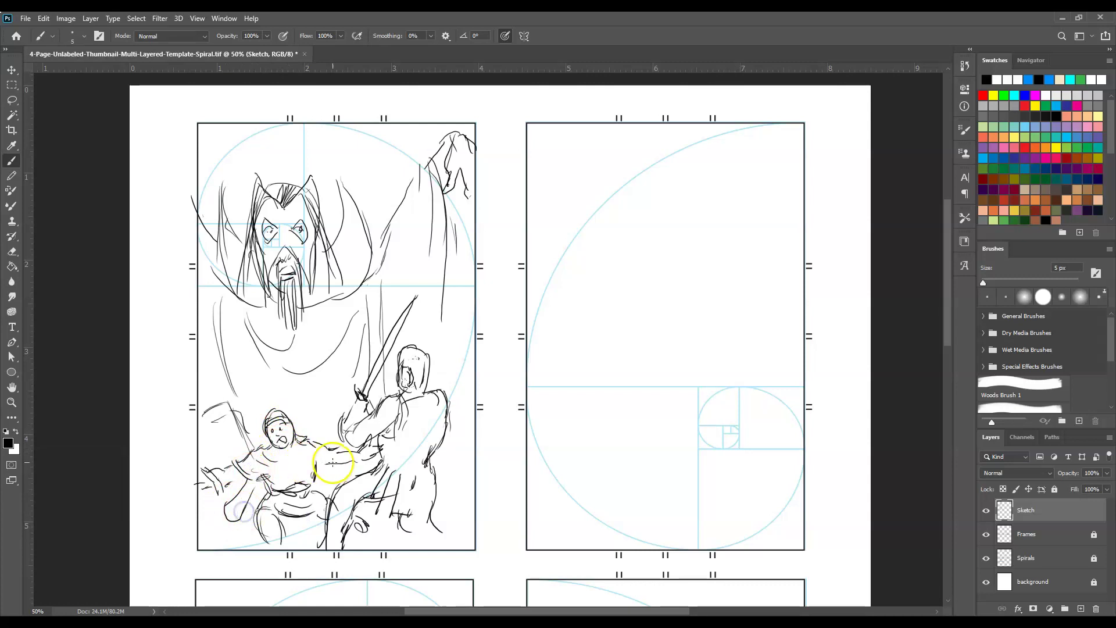
mouse_move(333, 463)
mouse_down()
mouse_move(347, 477)
mouse_move(339, 487)
mouse_move(371, 503)
mouse_up()
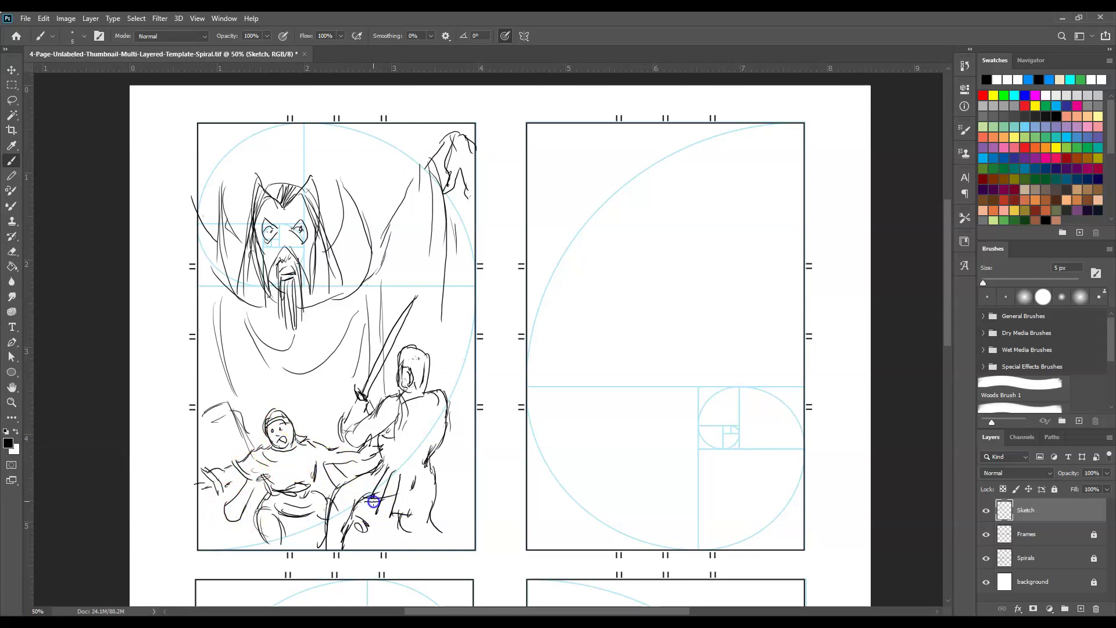
- Add finishing strokes to both figures in the first frame, plus short lines beside the swordsman and a fold in the sorcerer's robe
drag(260, 479, 270, 498)
drag(437, 391, 447, 423)
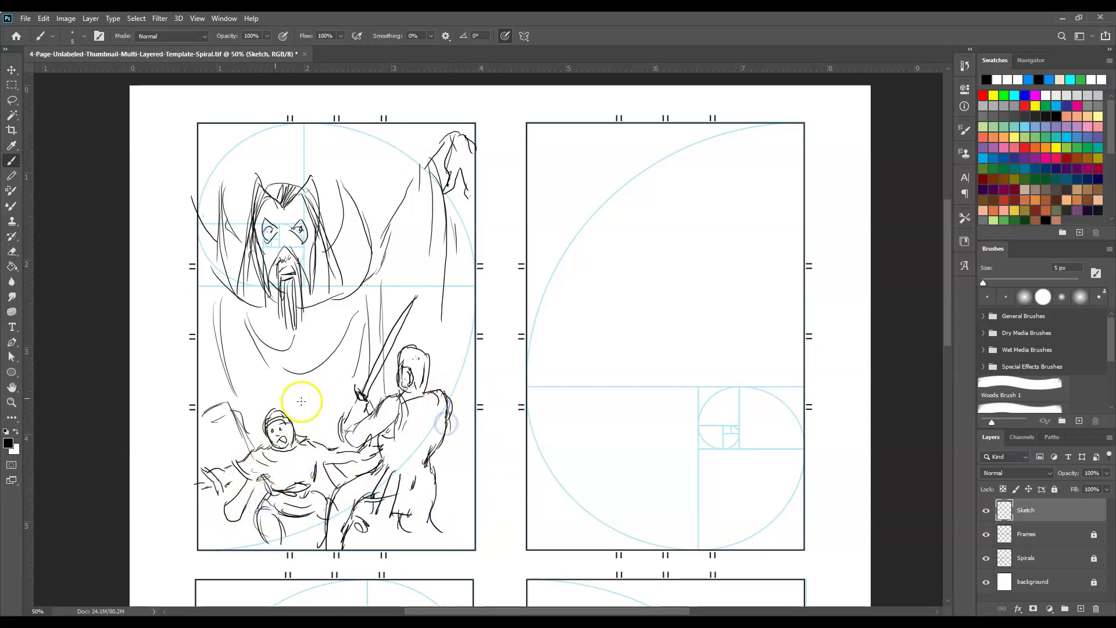
drag(234, 412, 208, 408)
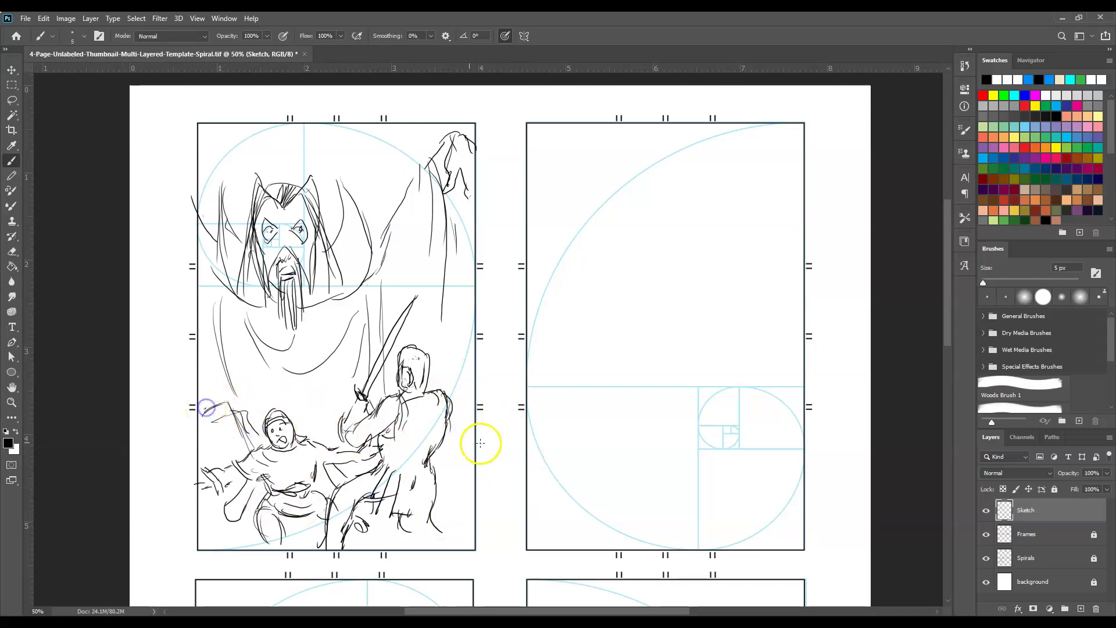
drag(467, 425, 456, 456)
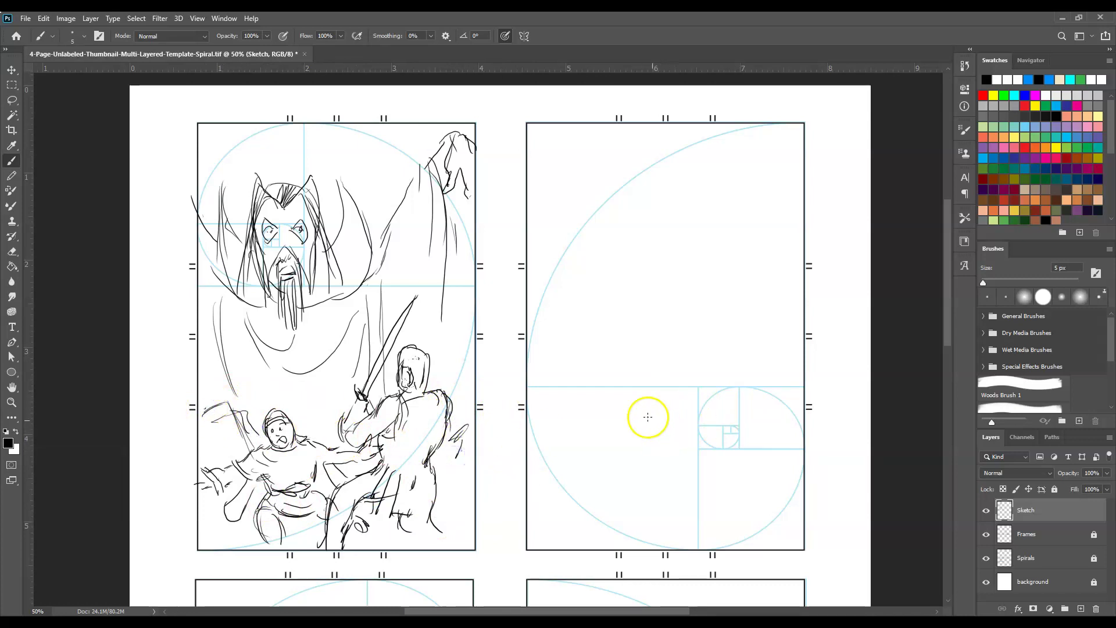
drag(231, 325, 255, 377)
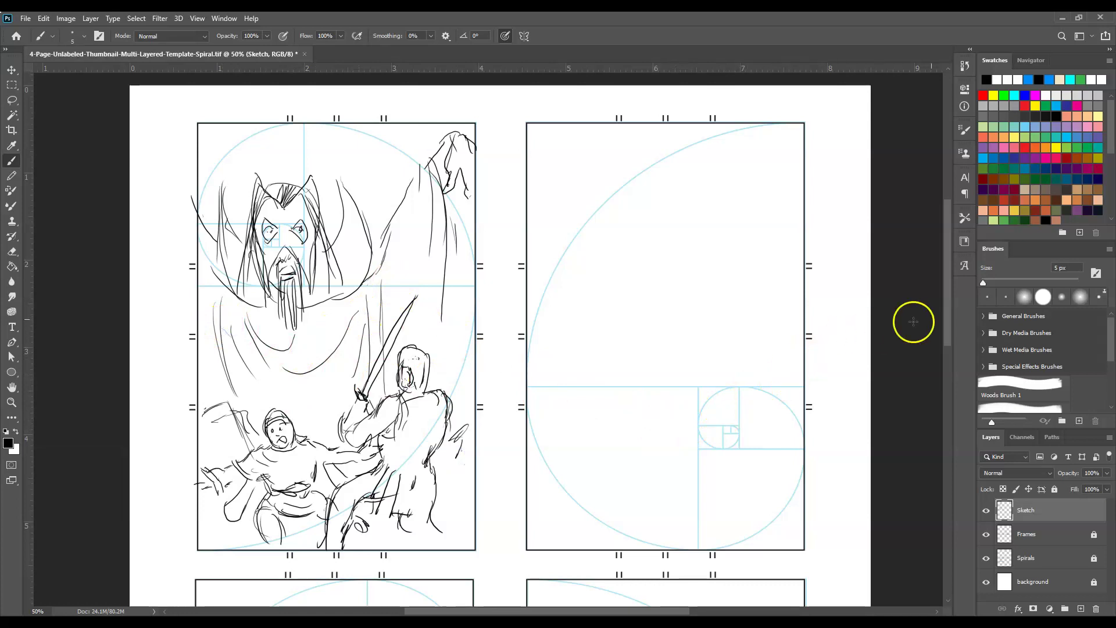
- Rough in a figure's head, shoulders, torso and outstretched arm around the spiral's centre in the upper-right frame
mouse_move(947, 319)
mouse_down()
mouse_move(942, 433)
mouse_move(947, 313)
mouse_up()
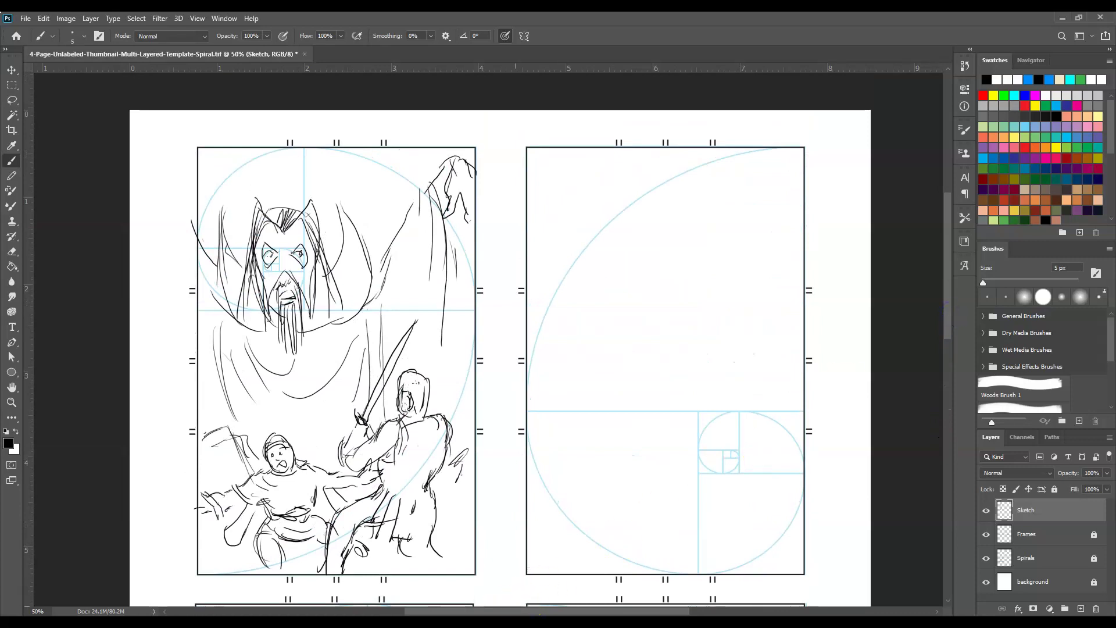
drag(457, 611, 511, 611)
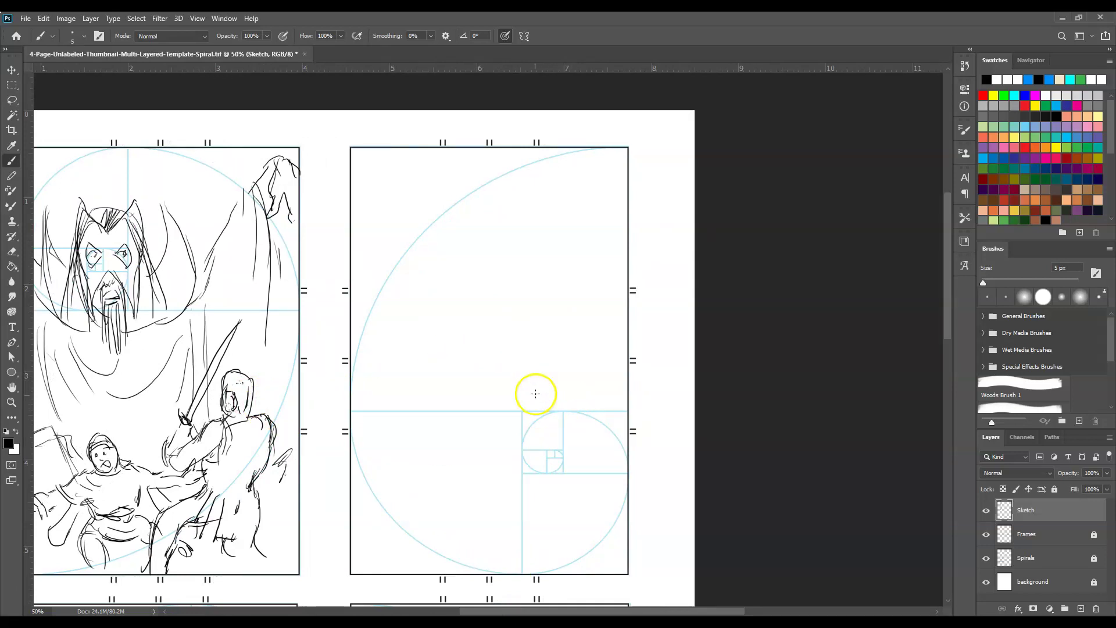
mouse_move(544, 391)
mouse_down()
mouse_move(573, 399)
mouse_move(544, 420)
mouse_move(503, 406)
mouse_up()
drag(505, 408, 475, 433)
mouse_move(488, 418)
mouse_down()
mouse_move(482, 425)
mouse_move(513, 443)
mouse_up()
mouse_move(534, 406)
mouse_down()
mouse_move(547, 417)
mouse_move(574, 401)
mouse_up()
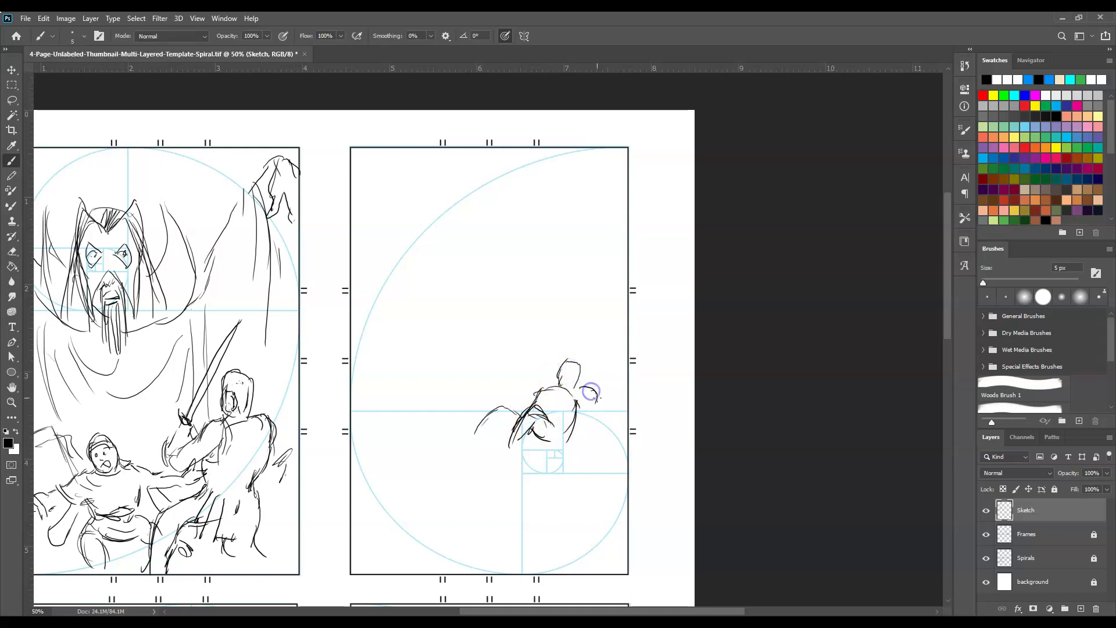
mouse_move(576, 397)
mouse_down()
mouse_move(523, 390)
mouse_move(470, 436)
mouse_move(500, 441)
mouse_move(531, 399)
mouse_move(587, 423)
mouse_move(570, 482)
mouse_up()
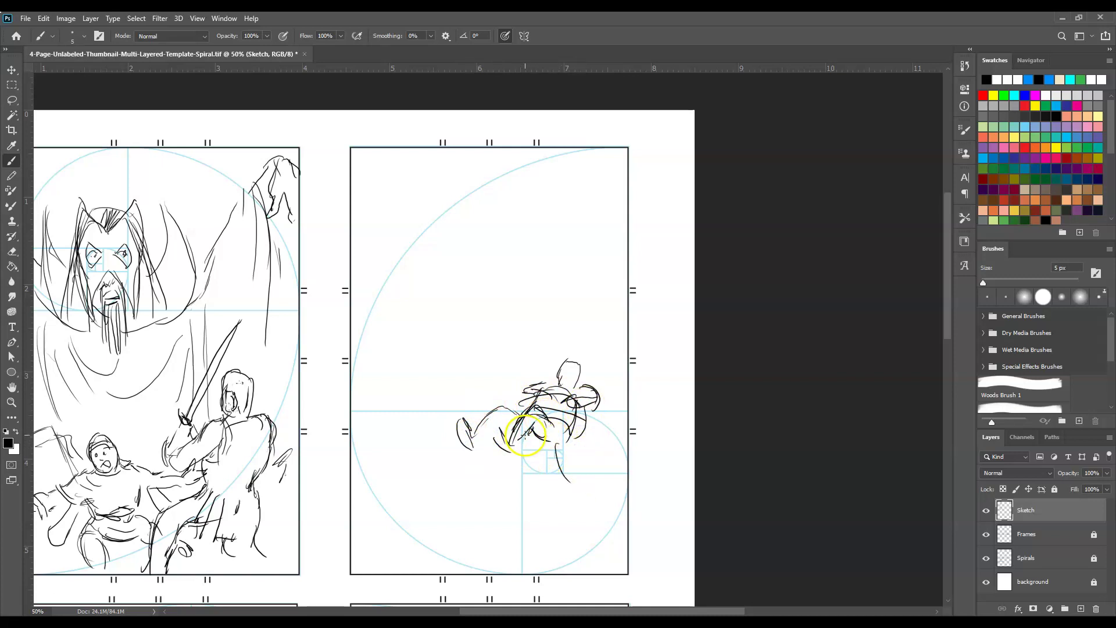
- Sketch the figure's long legs down from the waist and start an oval head near the frame's left side
drag(525, 435, 541, 507)
drag(524, 447, 552, 518)
drag(562, 448, 605, 504)
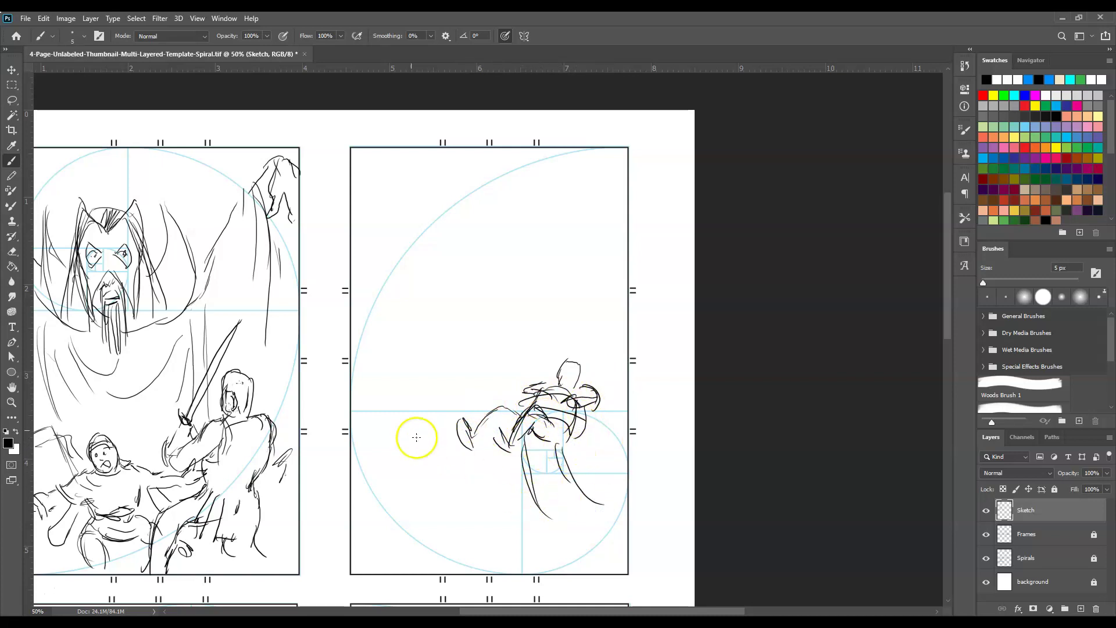
mouse_move(422, 419)
mouse_down()
mouse_move(433, 432)
mouse_move(443, 404)
mouse_up()
drag(435, 433, 441, 396)
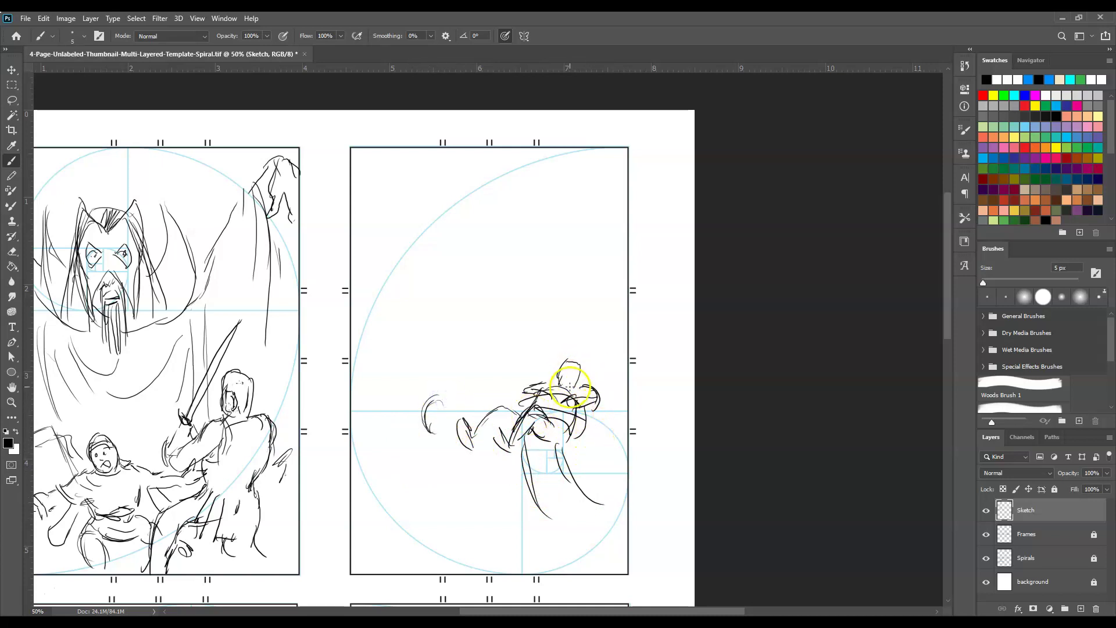
drag(564, 452, 598, 496)
drag(600, 494, 608, 515)
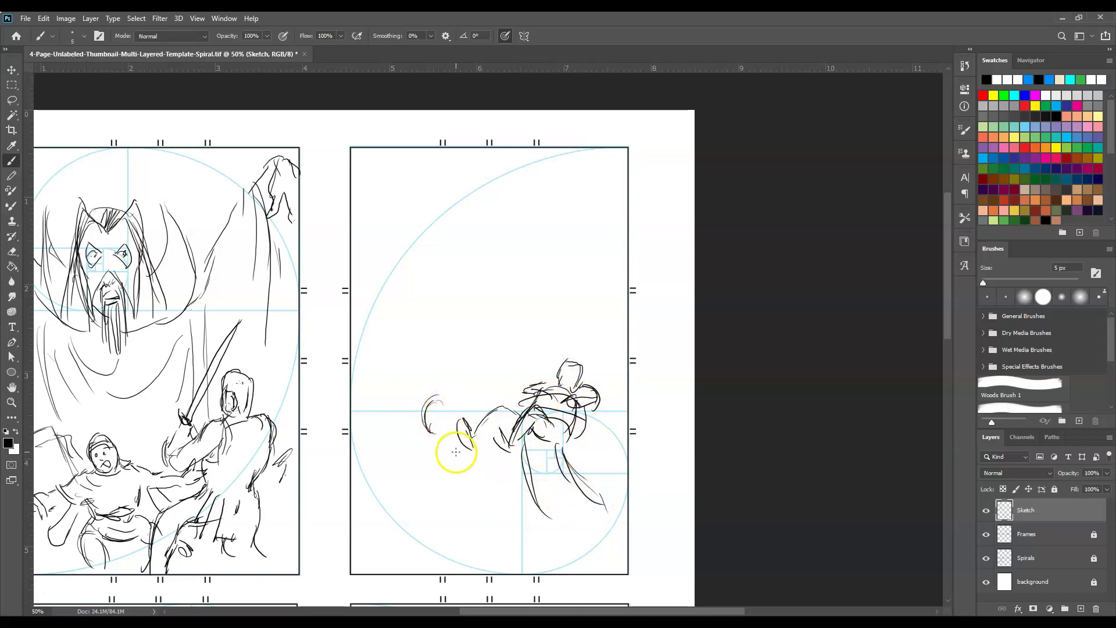
- Complete the left figure's head outline and sketch its bent forearm and hands gripping a raised sword
drag(453, 435, 448, 415)
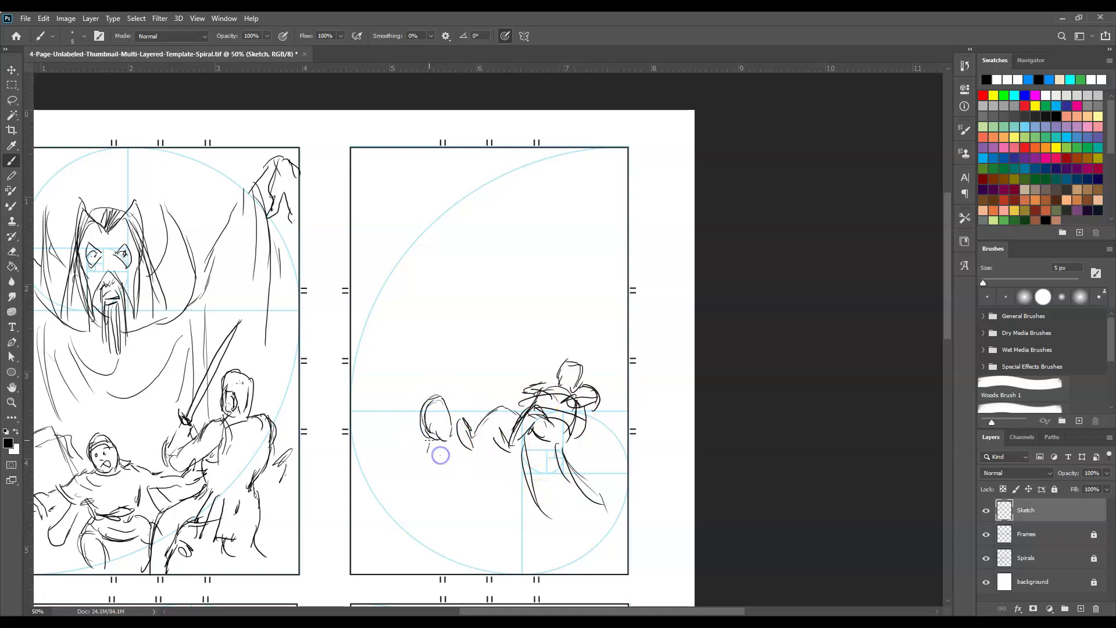
mouse_move(424, 450)
mouse_down()
mouse_move(437, 456)
mouse_move(401, 382)
mouse_move(388, 472)
mouse_move(419, 492)
mouse_up()
mouse_move(379, 461)
mouse_down()
mouse_move(411, 464)
mouse_move(423, 491)
mouse_move(454, 464)
mouse_up()
click(374, 453)
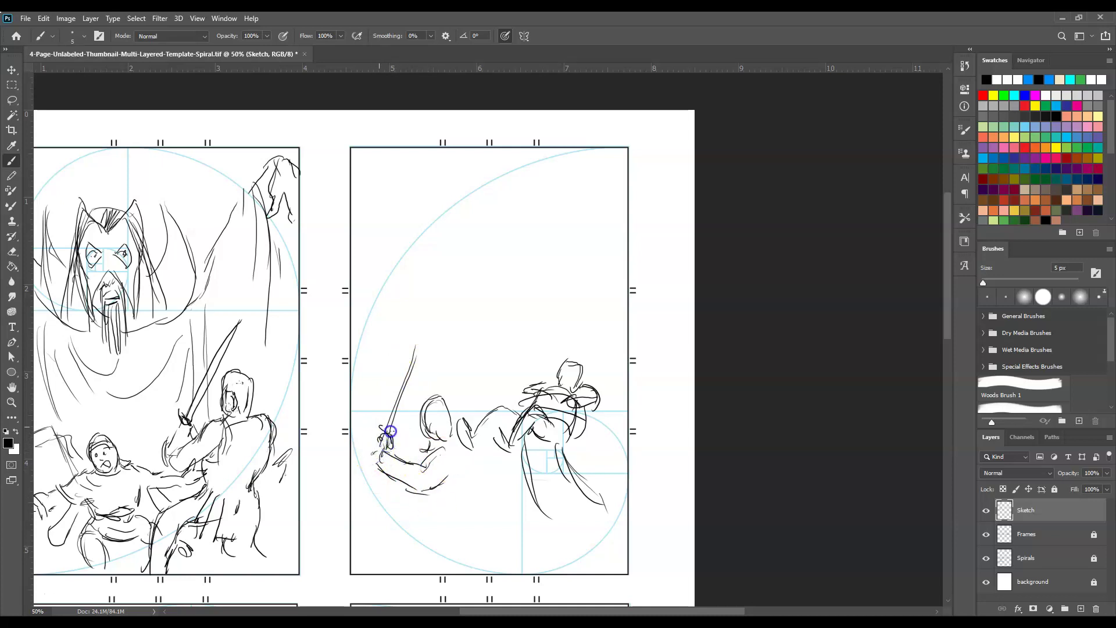
- Thicken the sword blade and sketch the swordsman's torso, back, pleated tunic and braced legs
mouse_move(390, 431)
mouse_down()
mouse_move(418, 351)
mouse_move(382, 465)
mouse_move(456, 486)
mouse_move(443, 481)
mouse_move(430, 563)
mouse_move(499, 518)
mouse_move(525, 556)
mouse_up()
drag(500, 511, 528, 552)
drag(433, 487, 455, 503)
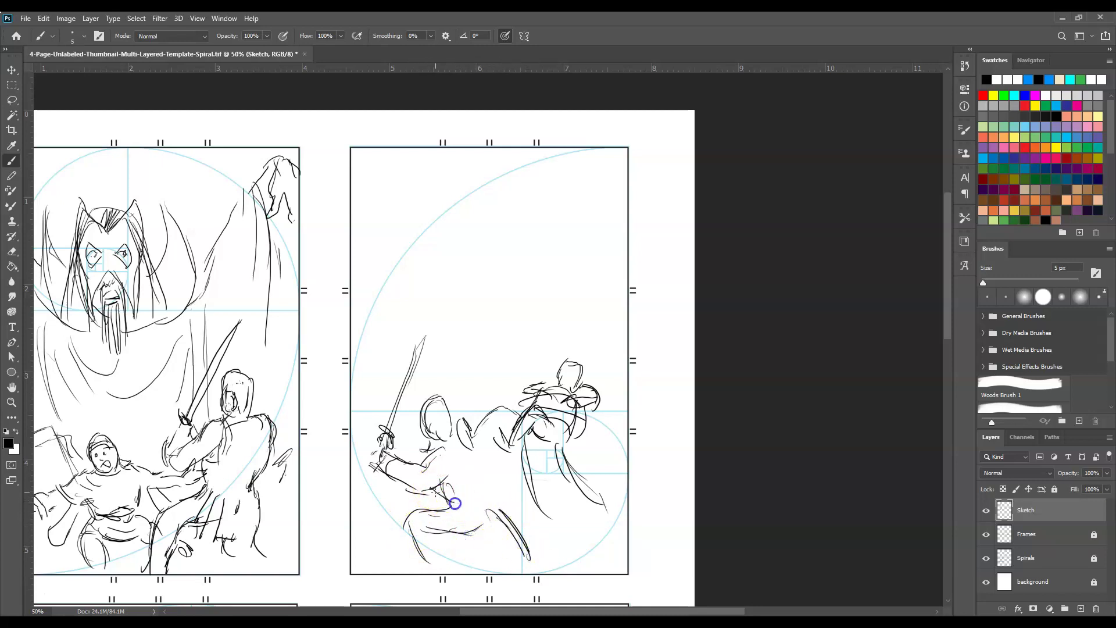
mouse_move(481, 464)
mouse_down()
mouse_move(503, 509)
mouse_move(448, 531)
mouse_move(430, 523)
mouse_move(439, 535)
mouse_up()
mouse_move(466, 512)
mouse_down()
mouse_move(452, 546)
mouse_move(465, 551)
mouse_move(506, 528)
mouse_up()
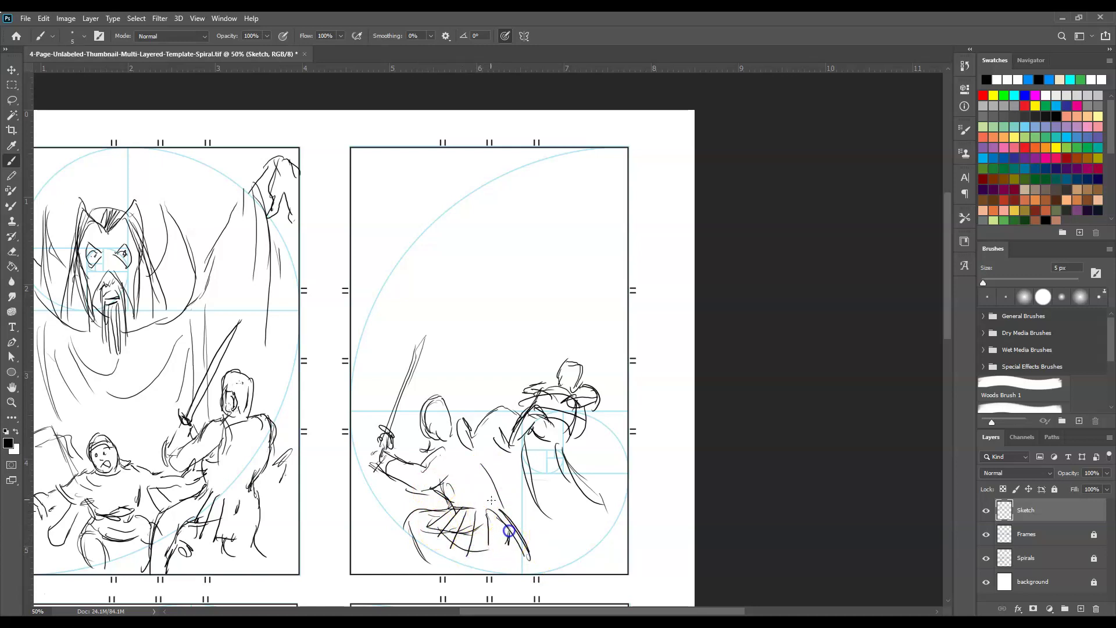
- Reinforce the swordsman's hands, back and legs down to the frame's bottom edge, and firm up the other figure's head
drag(459, 489, 371, 451)
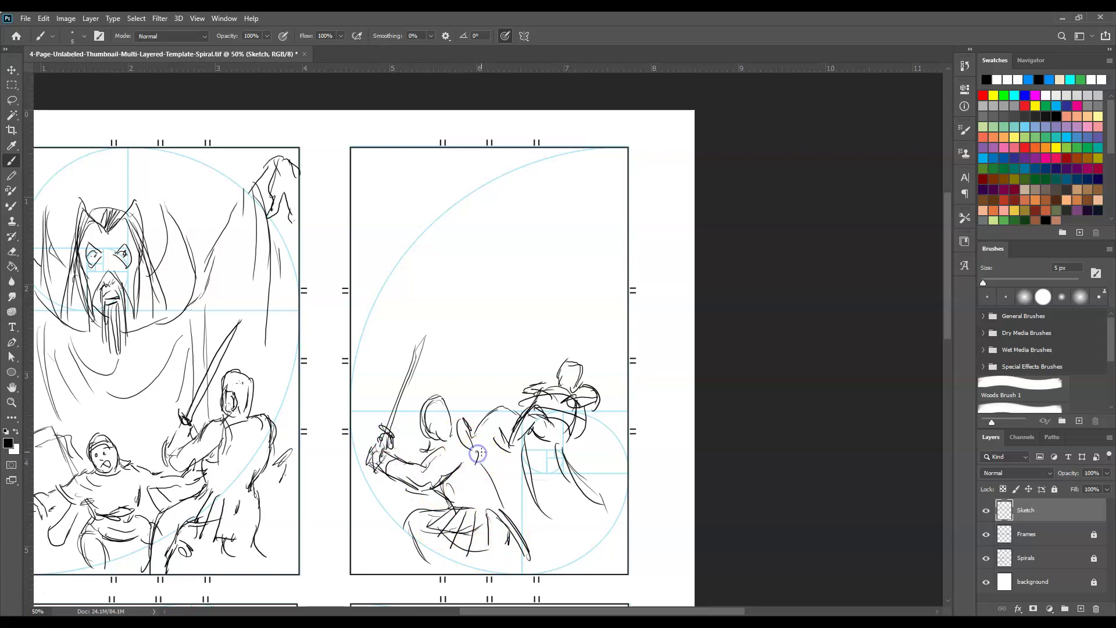
mouse_move(500, 503)
mouse_down()
mouse_move(441, 485)
mouse_move(432, 450)
mouse_move(432, 500)
mouse_move(401, 489)
mouse_up()
mouse_move(440, 572)
mouse_down()
mouse_move(443, 549)
mouse_move(449, 569)
mouse_move(440, 553)
mouse_move(512, 551)
mouse_move(520, 570)
mouse_move(534, 523)
mouse_up()
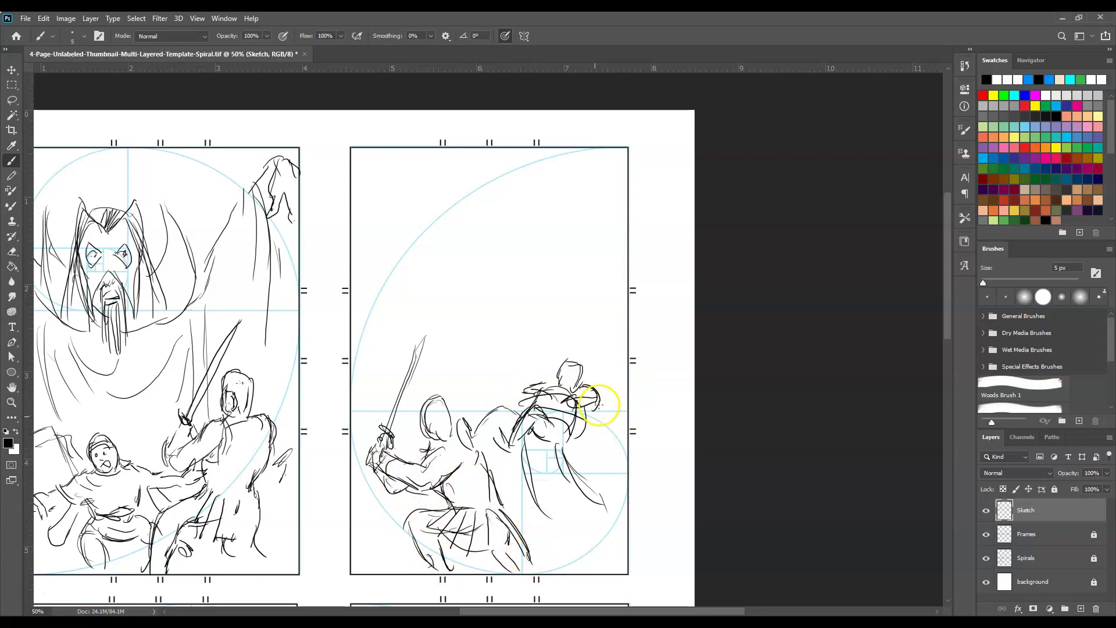
mouse_move(560, 372)
mouse_down()
mouse_move(568, 365)
mouse_move(578, 391)
mouse_up()
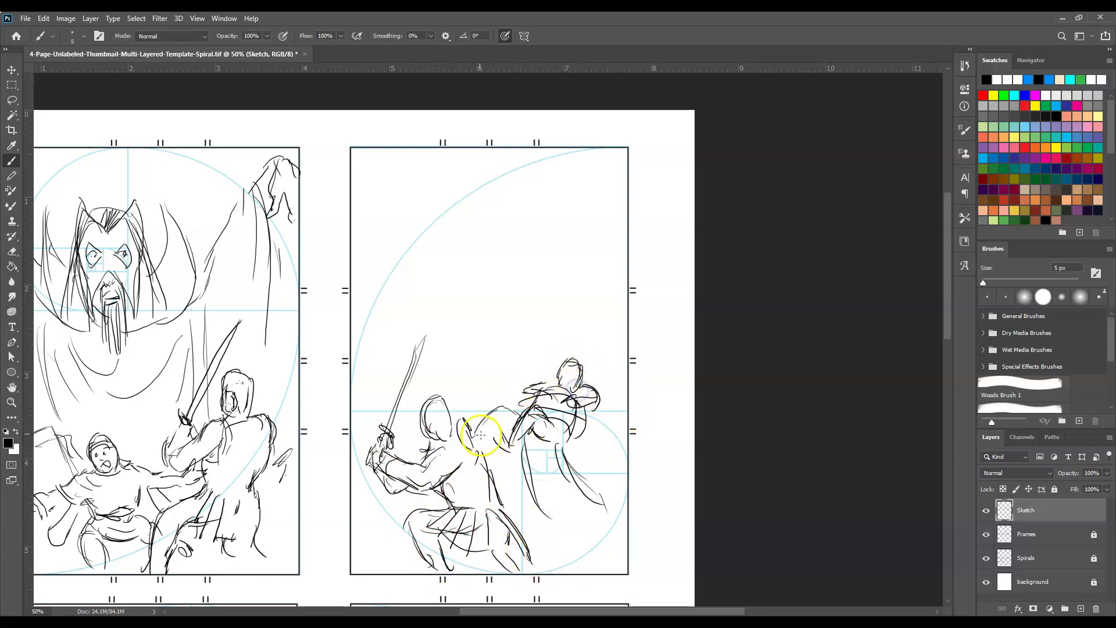
- Sketch a robed sorcerer with a pointing arm standing on a ledge above the swordsman, and add a ground line behind the other figure
mouse_move(361, 385)
mouse_down()
mouse_move(381, 382)
mouse_move(423, 430)
mouse_move(413, 431)
mouse_up()
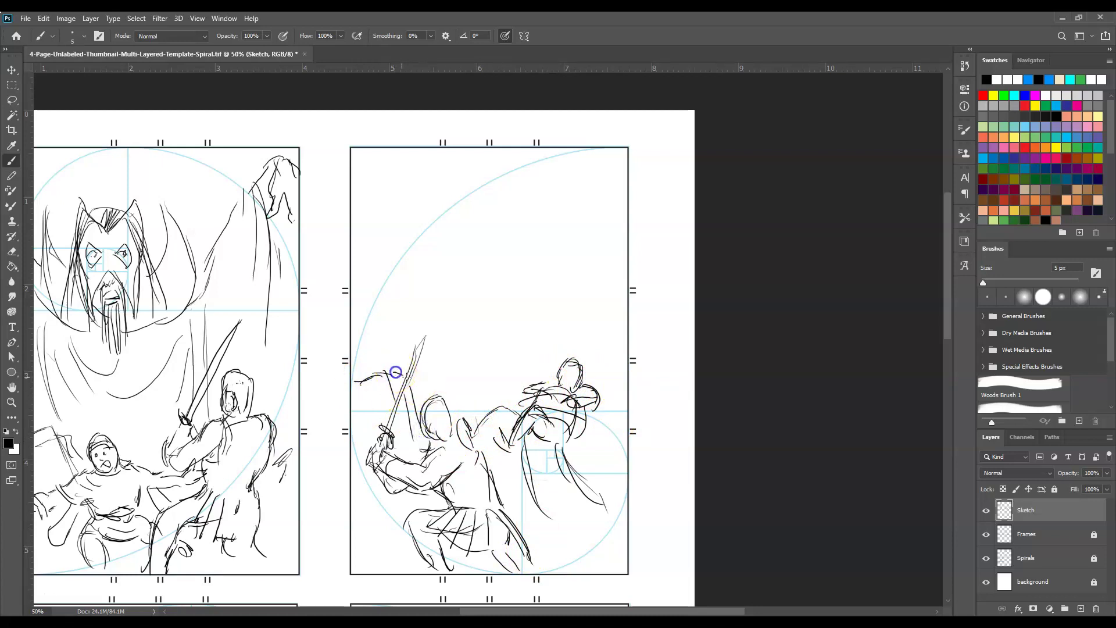
drag(589, 442, 617, 449)
mouse_move(411, 382)
mouse_down()
mouse_move(390, 366)
mouse_move(389, 287)
mouse_move(409, 277)
mouse_move(428, 297)
mouse_up()
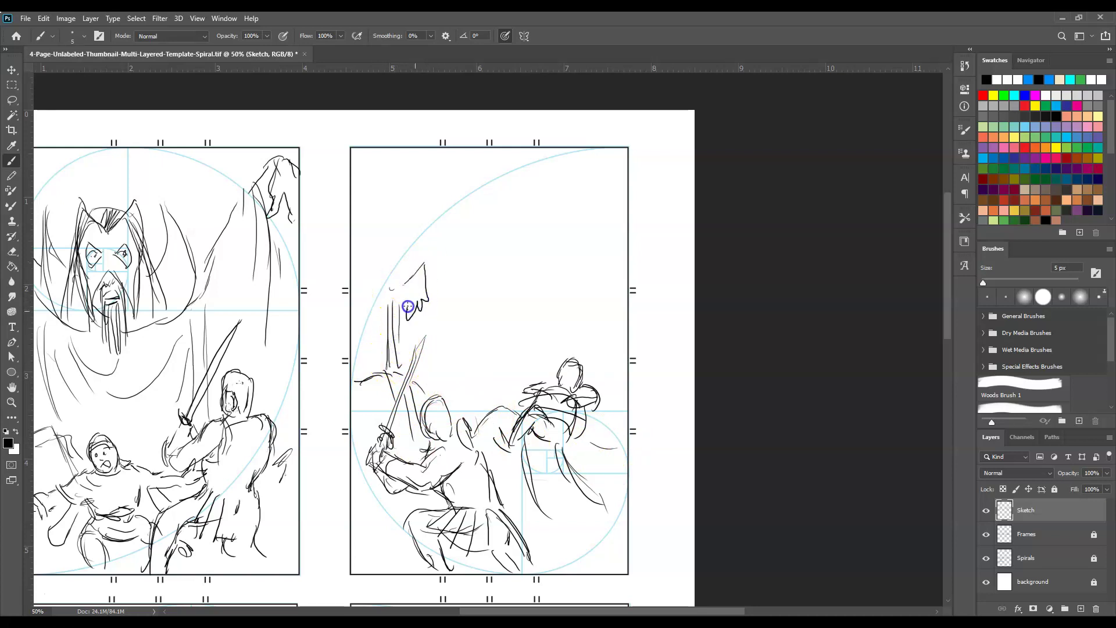
click(403, 285)
mouse_move(381, 283)
mouse_down()
mouse_move(351, 279)
mouse_move(434, 257)
mouse_move(376, 326)
mouse_move(364, 378)
mouse_up()
drag(399, 317, 404, 364)
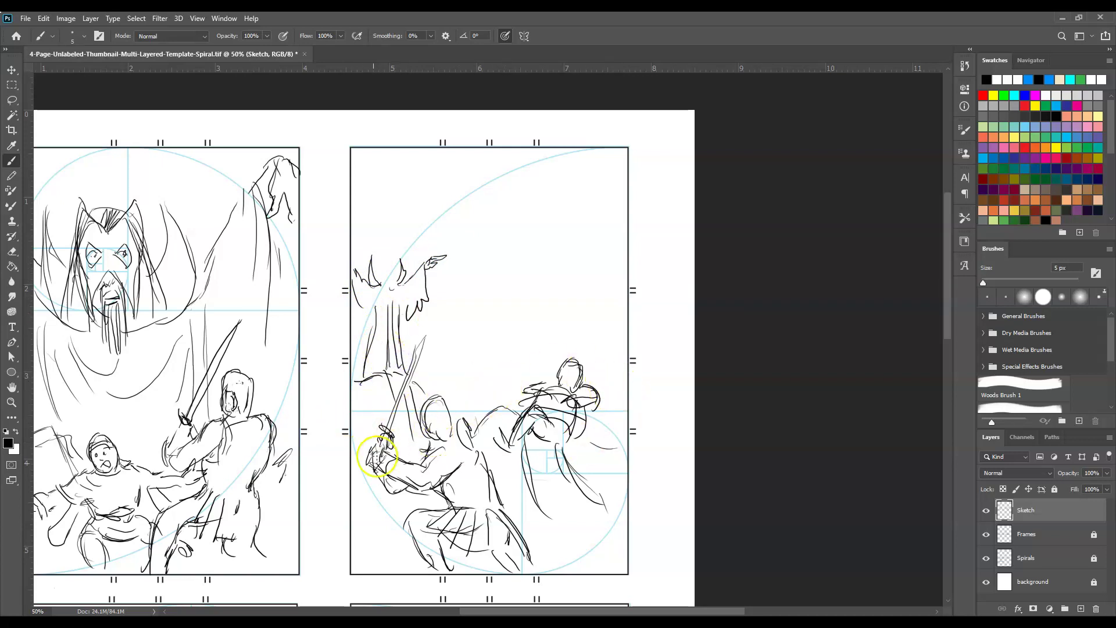
- Sketch an eye-stalked creature rearing behind the right-hand figure, another stalk by the sword hilt and curved body shapes along the frame's bottom
mouse_move(599, 388)
mouse_down()
mouse_move(588, 324)
mouse_move(559, 327)
mouse_move(593, 292)
mouse_move(580, 293)
mouse_move(573, 259)
mouse_up()
mouse_move(562, 305)
mouse_down()
mouse_move(552, 285)
mouse_move(623, 319)
mouse_move(606, 326)
mouse_move(618, 381)
mouse_move(603, 425)
mouse_up()
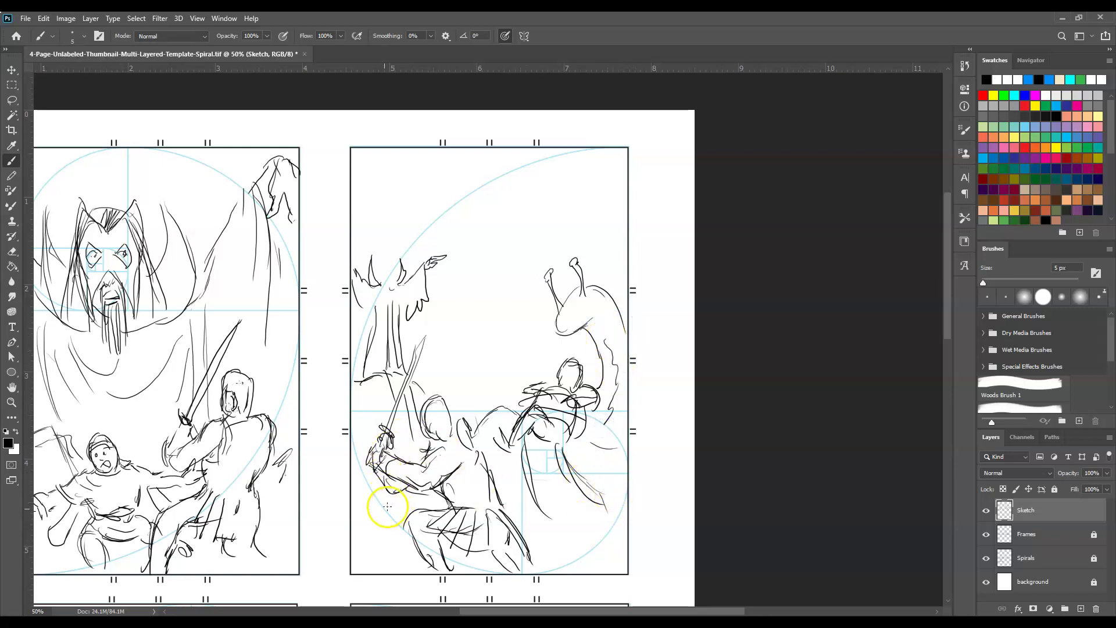
drag(359, 495, 389, 530)
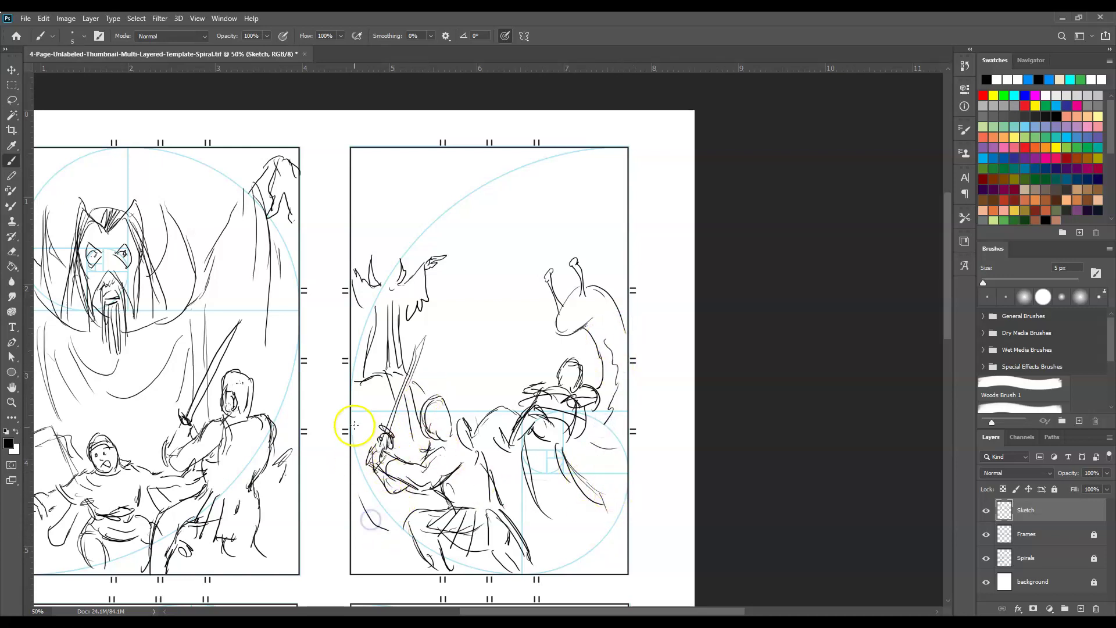
drag(352, 429, 369, 422)
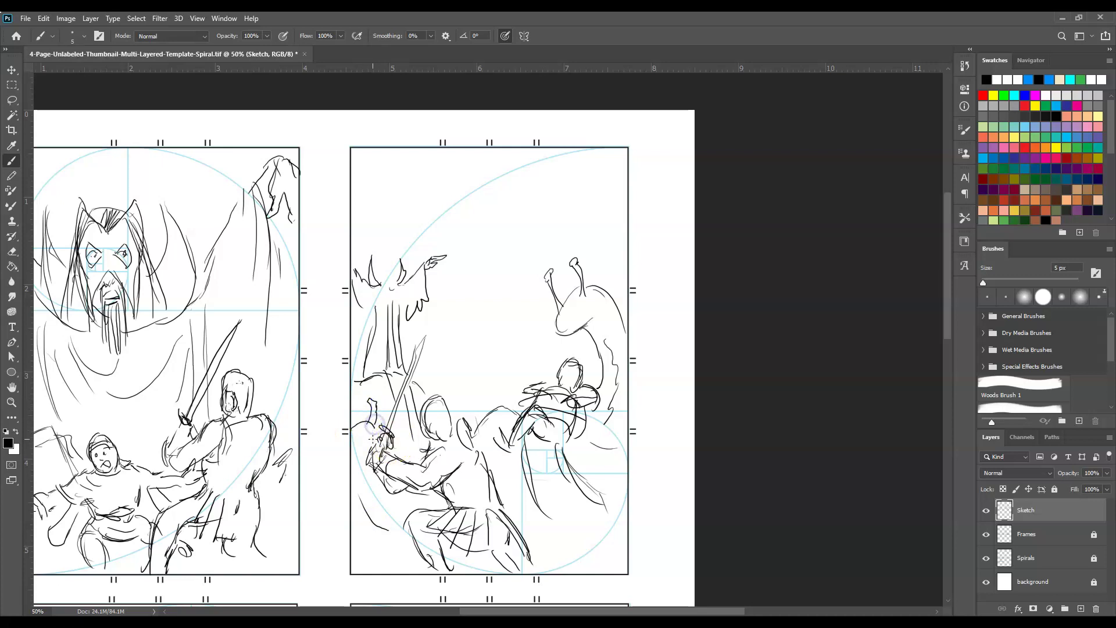
mouse_move(356, 487)
mouse_down()
mouse_move(384, 553)
mouse_move(358, 542)
mouse_move(419, 544)
mouse_up()
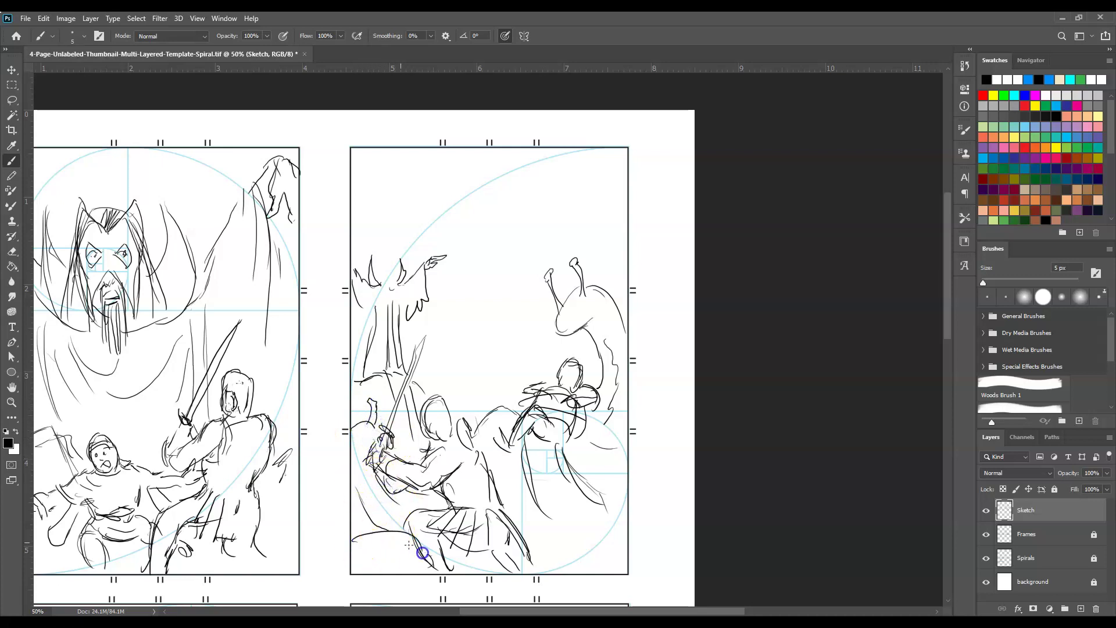
drag(357, 562, 426, 560)
mouse_move(537, 545)
mouse_down()
mouse_move(581, 510)
mouse_move(545, 560)
mouse_up()
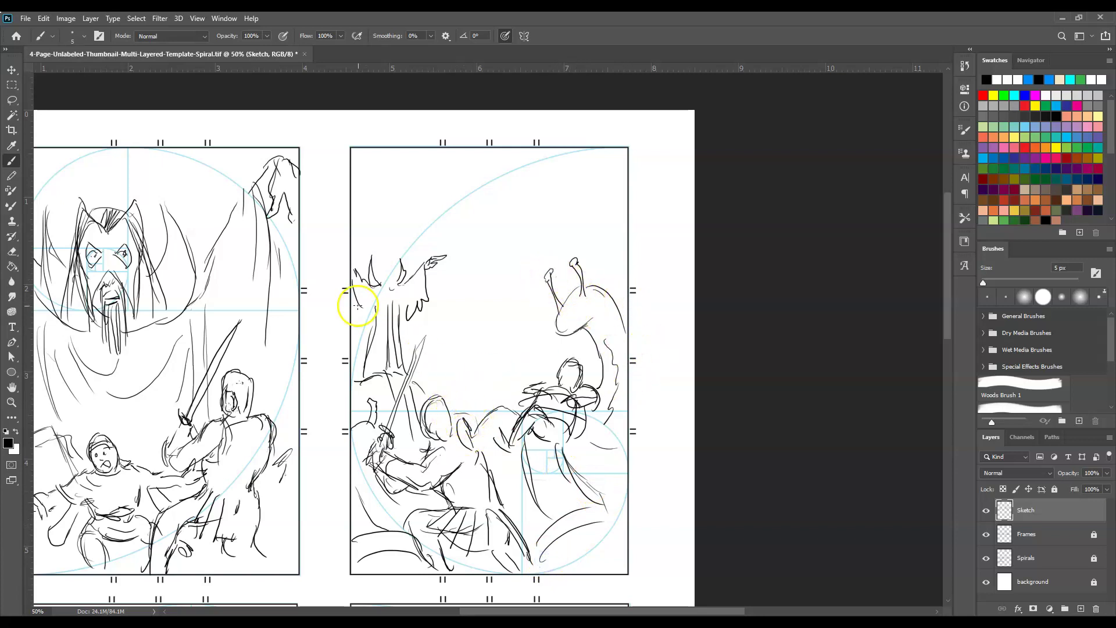
- Add the sorcerer's horned head, beard and robe folds, and refine the swordsman's back and head
drag(381, 275, 382, 281)
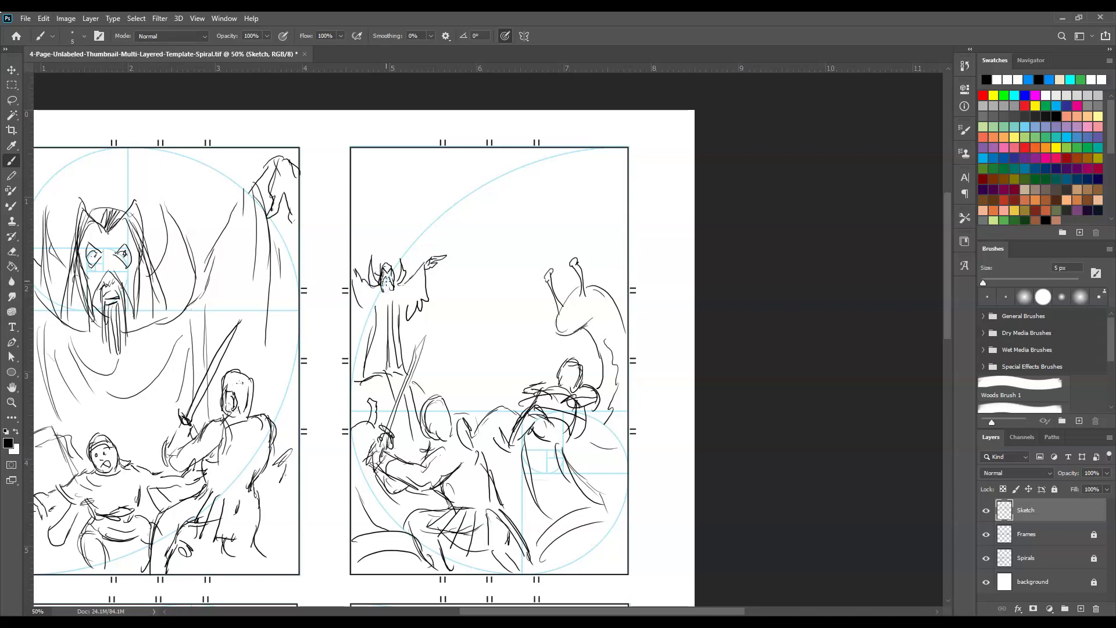
mouse_move(388, 283)
mouse_down()
mouse_move(388, 273)
mouse_move(396, 282)
mouse_move(375, 345)
mouse_up()
drag(479, 451, 489, 511)
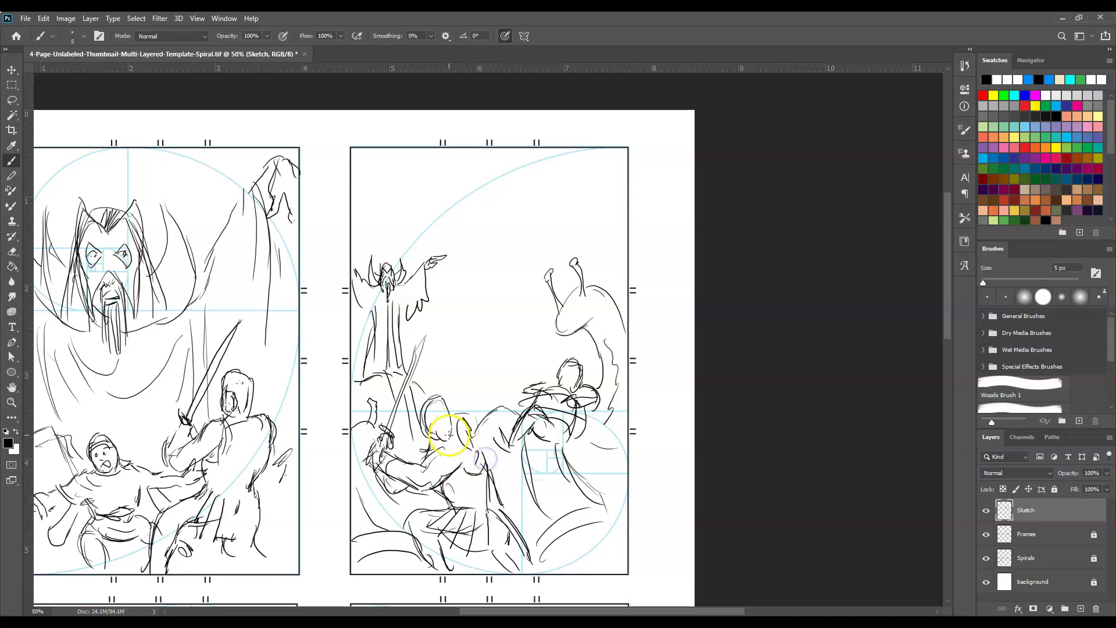
drag(425, 417, 449, 413)
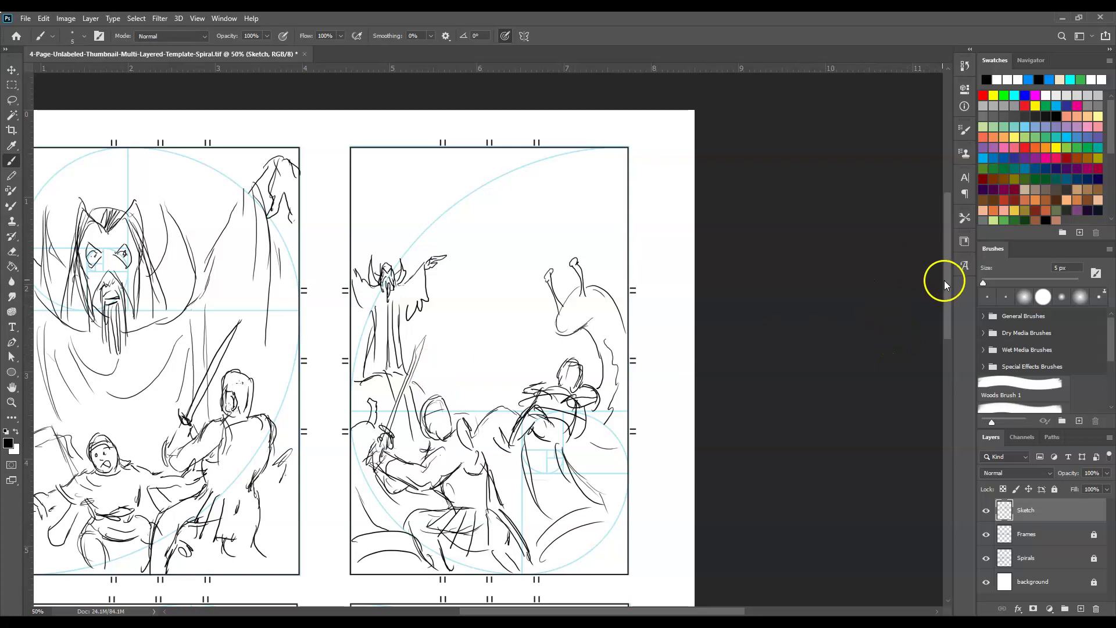
- Sketch a creature's curved neck, head and two eye stalks along the left side of the lower-left frame
drag(944, 280, 940, 413)
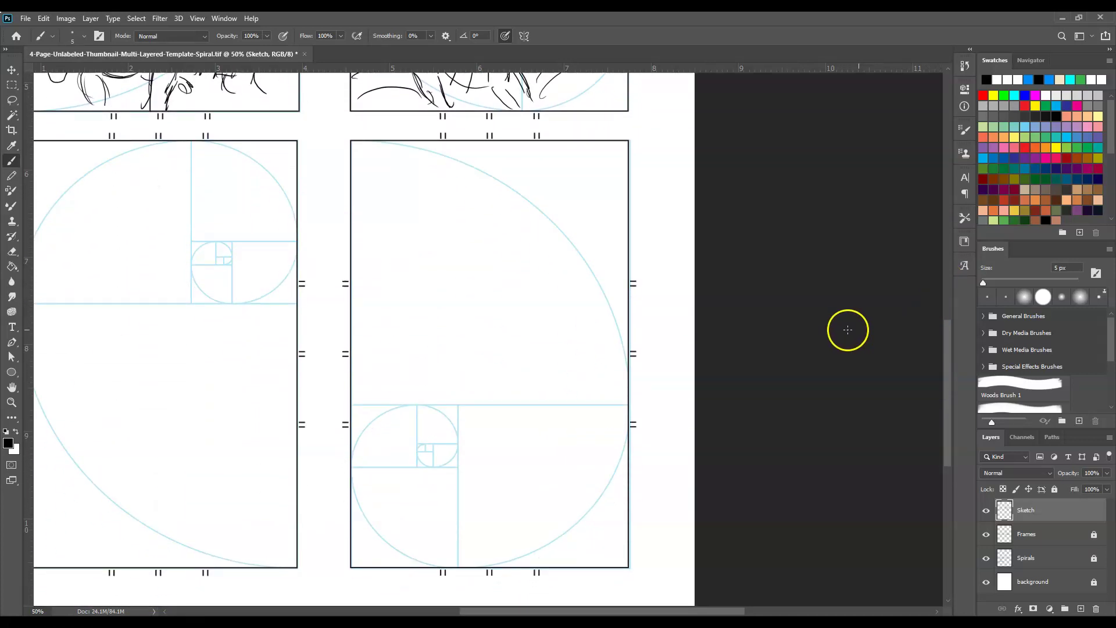
drag(553, 613, 501, 610)
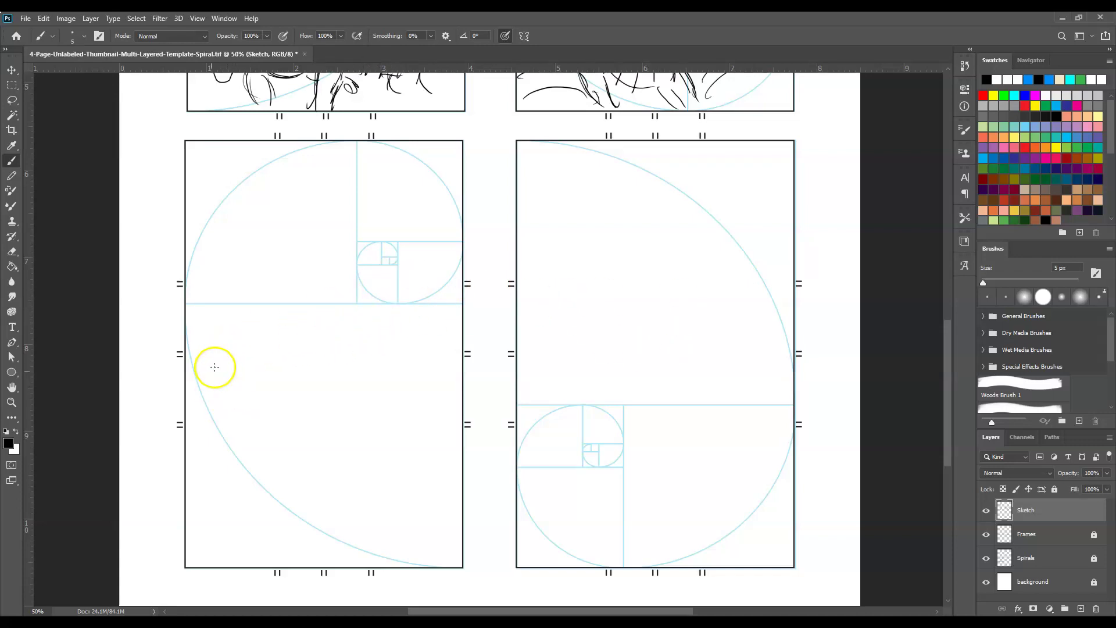
drag(197, 394, 193, 361)
drag(189, 399, 206, 319)
drag(193, 357, 203, 326)
mouse_move(202, 325)
mouse_down()
mouse_move(245, 275)
mouse_move(268, 279)
mouse_move(270, 316)
mouse_move(257, 318)
mouse_up()
mouse_move(238, 281)
mouse_down()
mouse_move(240, 258)
mouse_move(265, 287)
mouse_move(276, 269)
mouse_move(270, 285)
mouse_move(236, 256)
mouse_up()
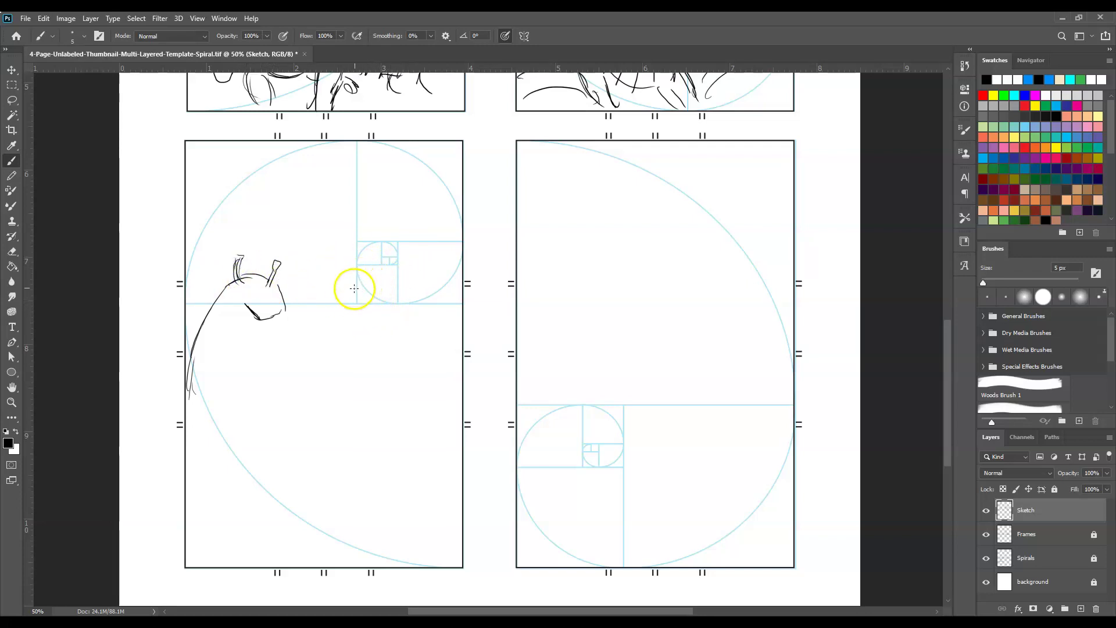
- Sketch a large oval head for a foreground figure in the lower-left frame, and add the front line of the creature's neck
mouse_move(358, 277)
mouse_down()
mouse_move(355, 326)
mouse_move(376, 278)
mouse_move(411, 283)
mouse_up()
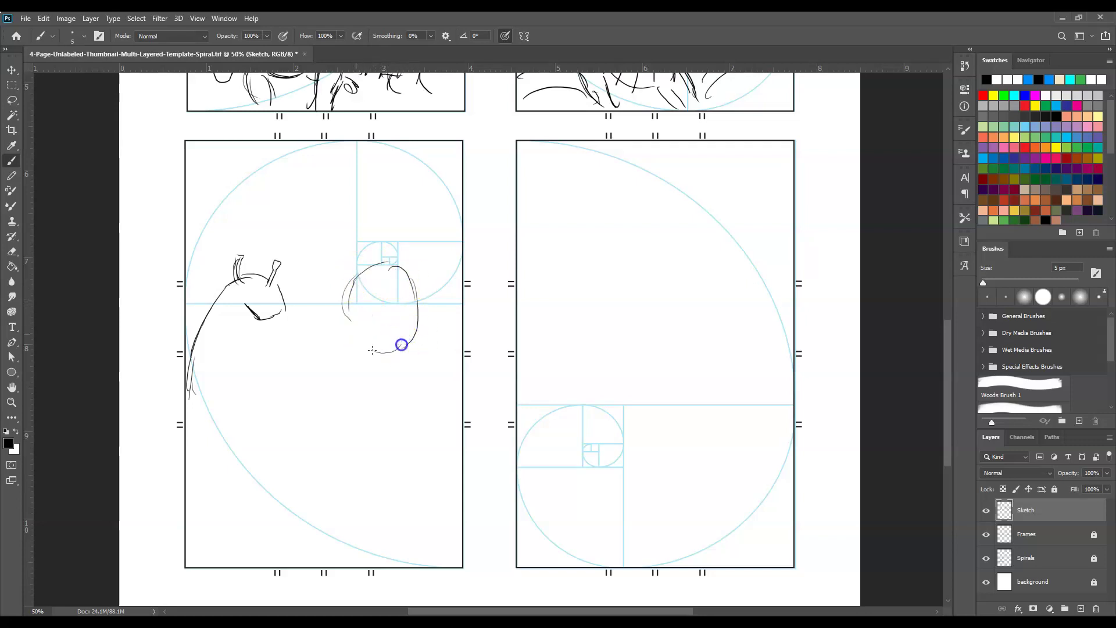
mouse_move(344, 295)
mouse_down()
mouse_move(364, 350)
mouse_move(379, 349)
mouse_up()
drag(253, 313, 243, 373)
drag(240, 332, 241, 382)
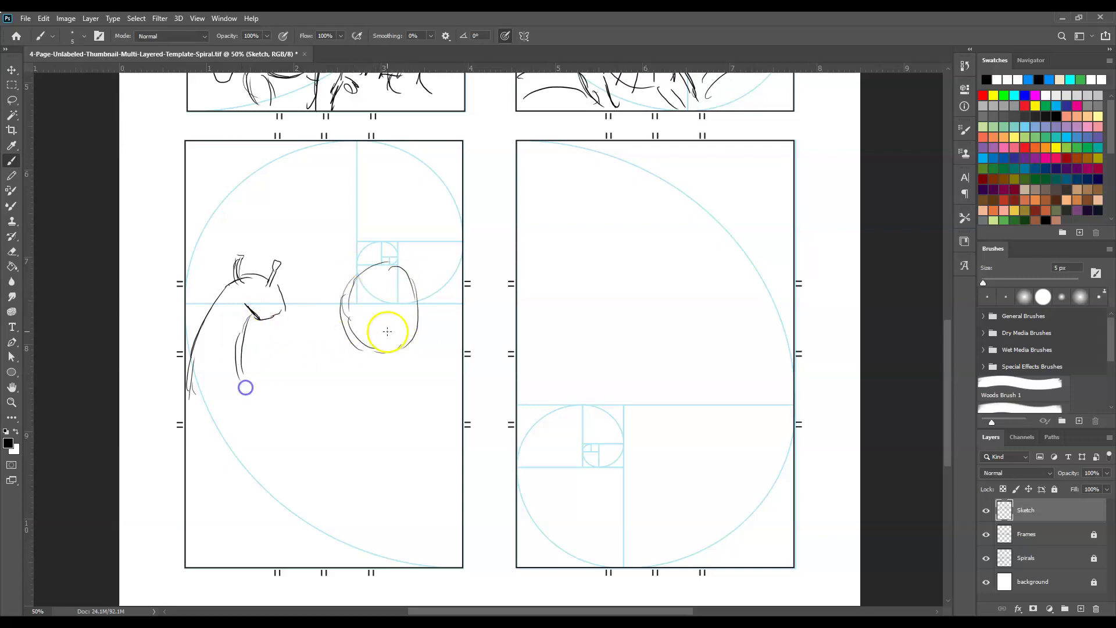
mouse_move(356, 278)
mouse_down()
mouse_move(359, 328)
mouse_move(363, 276)
mouse_move(394, 280)
mouse_move(411, 329)
mouse_up()
click(375, 355)
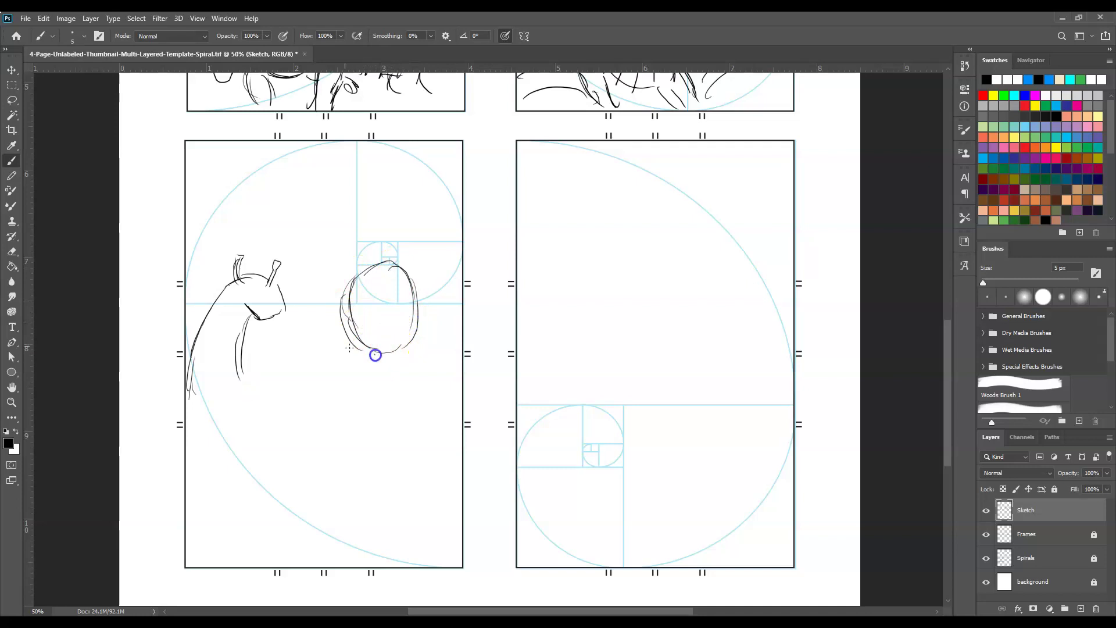
- Sketch the large figure's shoulders, outstretched arm, clenched fist and the side of the torso beneath the oval head
mouse_move(312, 352)
mouse_down()
mouse_move(229, 374)
mouse_move(201, 405)
mouse_up()
mouse_move(223, 372)
mouse_down()
mouse_move(279, 401)
mouse_move(252, 374)
mouse_move(279, 395)
mouse_up()
drag(289, 394, 319, 409)
drag(424, 348, 443, 364)
mouse_move(416, 349)
mouse_down()
mouse_move(454, 369)
mouse_move(462, 406)
mouse_up()
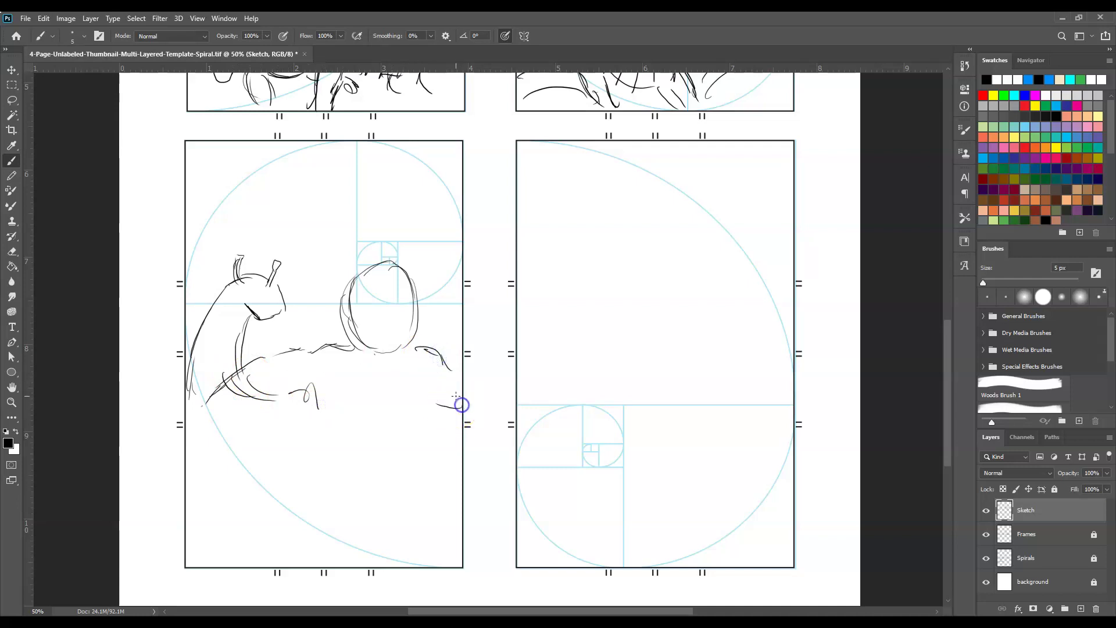
drag(393, 420, 422, 430)
mouse_move(420, 428)
mouse_down()
mouse_move(391, 424)
mouse_move(448, 413)
mouse_up()
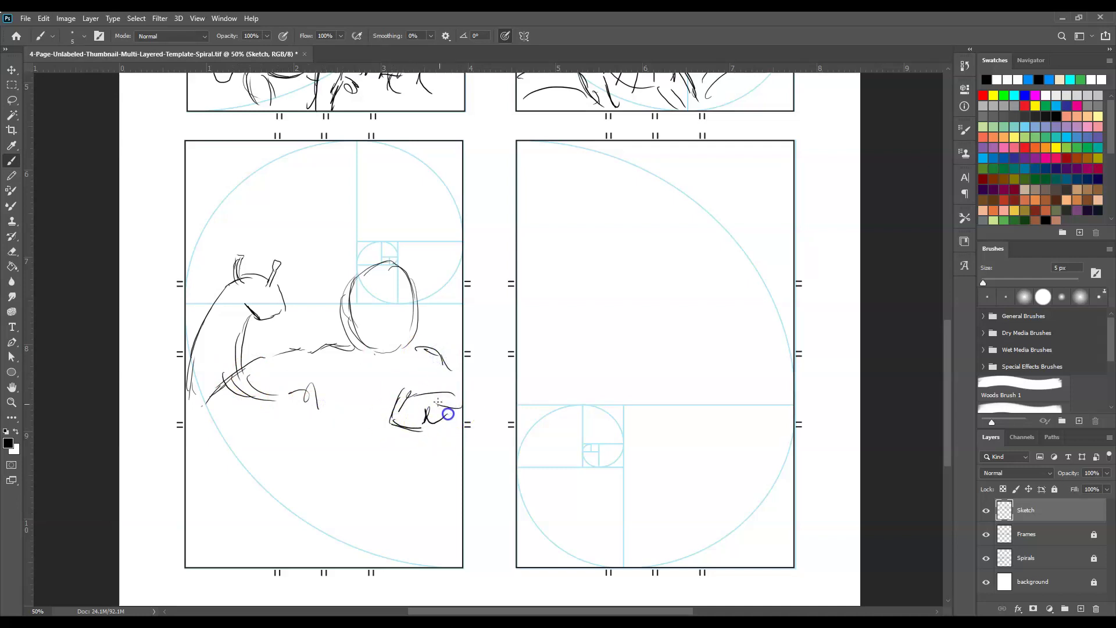
drag(277, 402, 298, 416)
drag(300, 398, 303, 448)
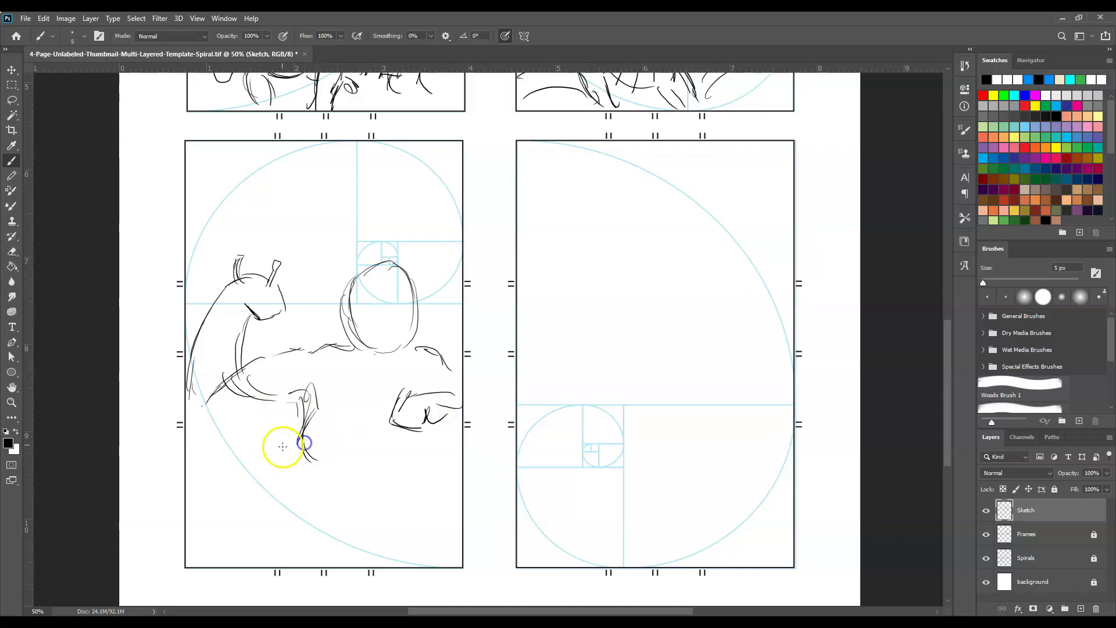
- Sketch a smaller figure's head under the outstretched arm, and outline the large figure's waist, hips and upper thigh
mouse_move(256, 396)
mouse_down()
mouse_move(258, 426)
mouse_move(288, 362)
mouse_move(258, 393)
mouse_move(234, 468)
mouse_move(260, 437)
mouse_up()
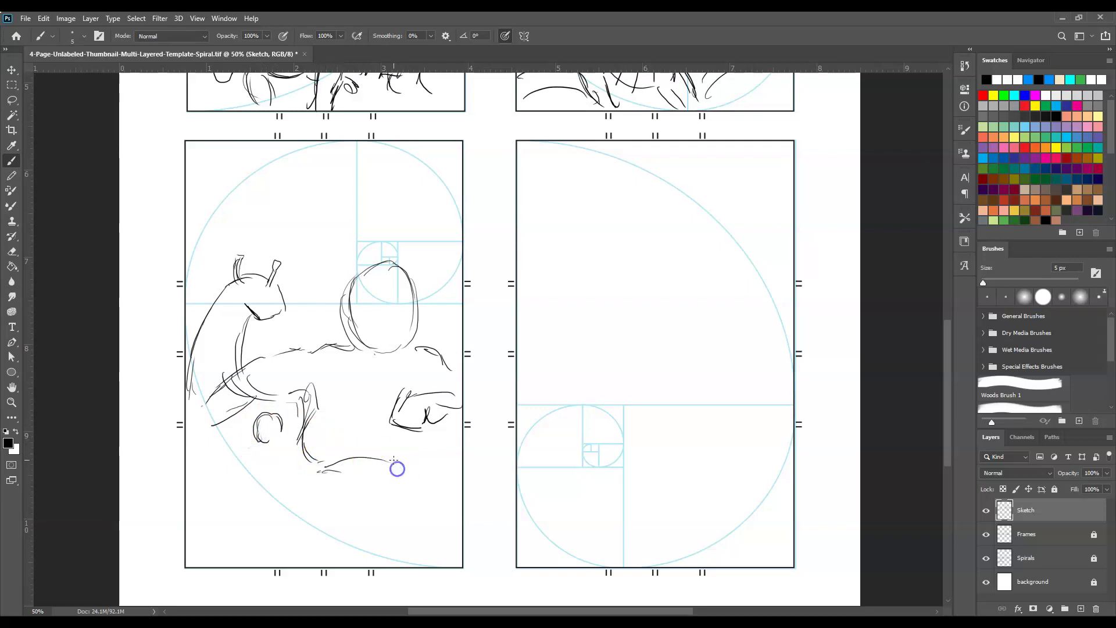
drag(413, 462, 398, 477)
mouse_move(409, 465)
mouse_down()
mouse_move(427, 453)
mouse_move(440, 464)
mouse_up()
drag(439, 467, 388, 512)
drag(388, 502, 275, 513)
drag(301, 485, 273, 554)
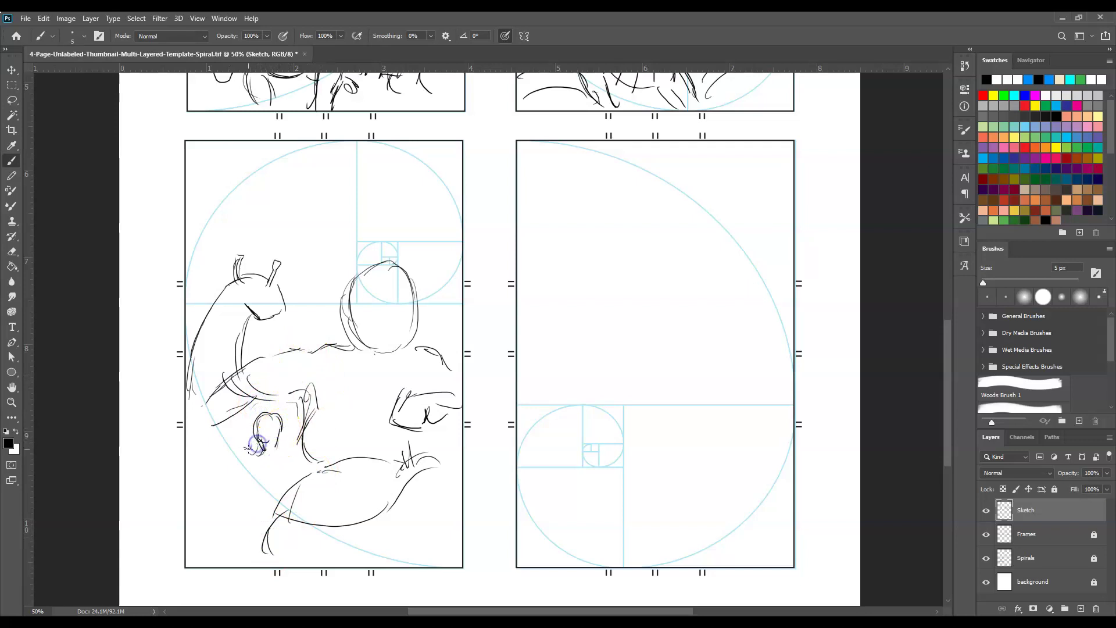
- Add the smaller figure's extended arm, hair and torso lines beside the large figure's waist
mouse_move(213, 454)
mouse_down()
mouse_move(244, 465)
mouse_move(279, 455)
mouse_move(285, 480)
mouse_up()
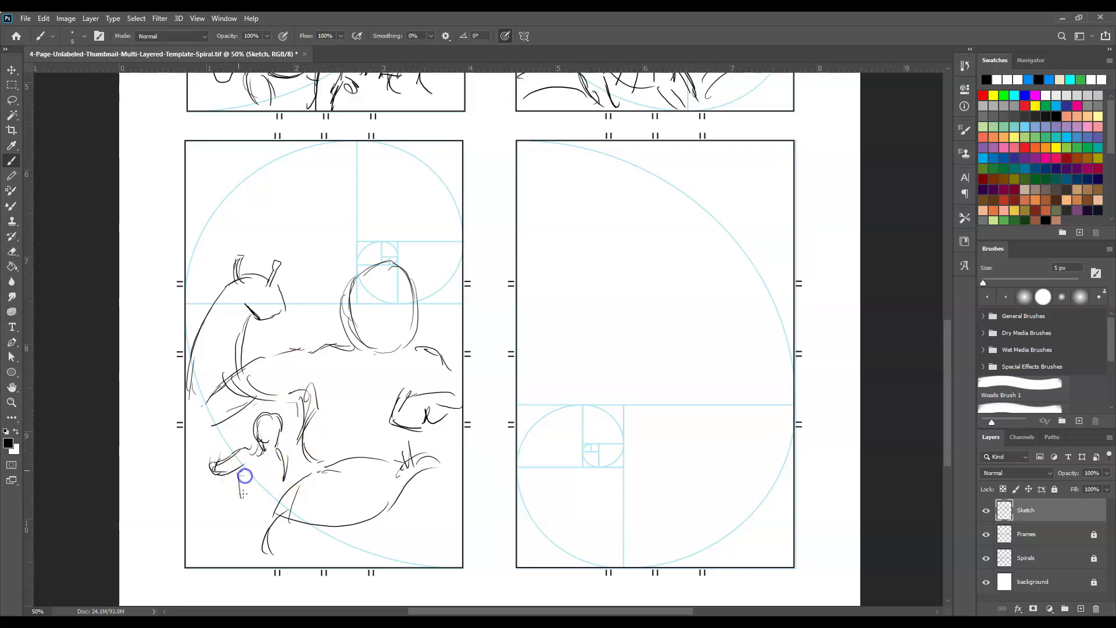
mouse_move(226, 446)
mouse_down()
mouse_move(297, 405)
mouse_move(248, 436)
mouse_up()
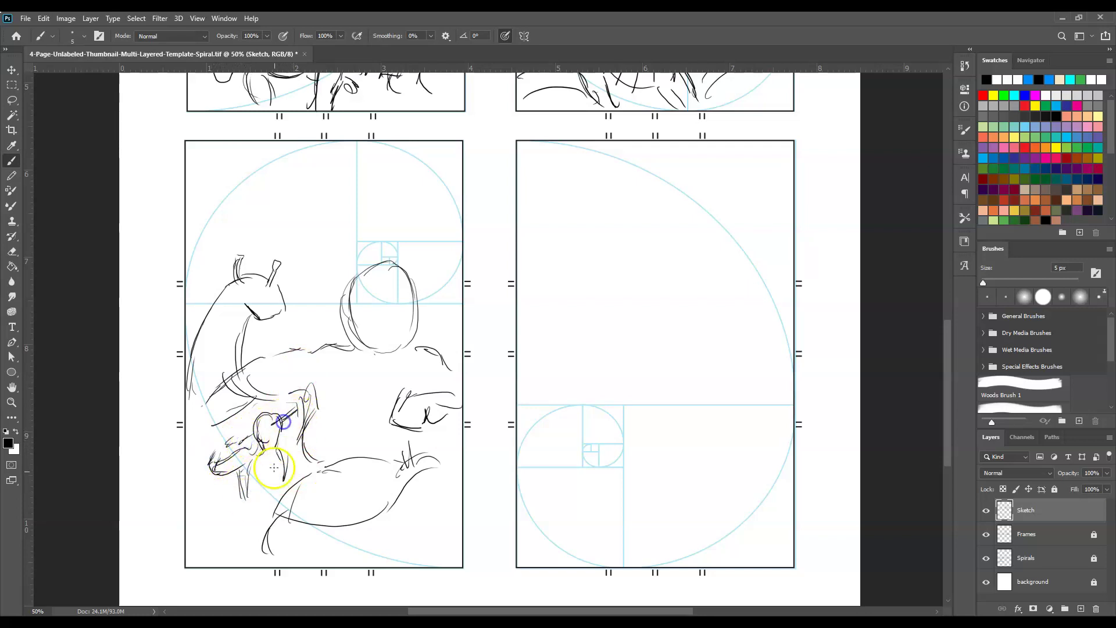
drag(285, 469, 280, 495)
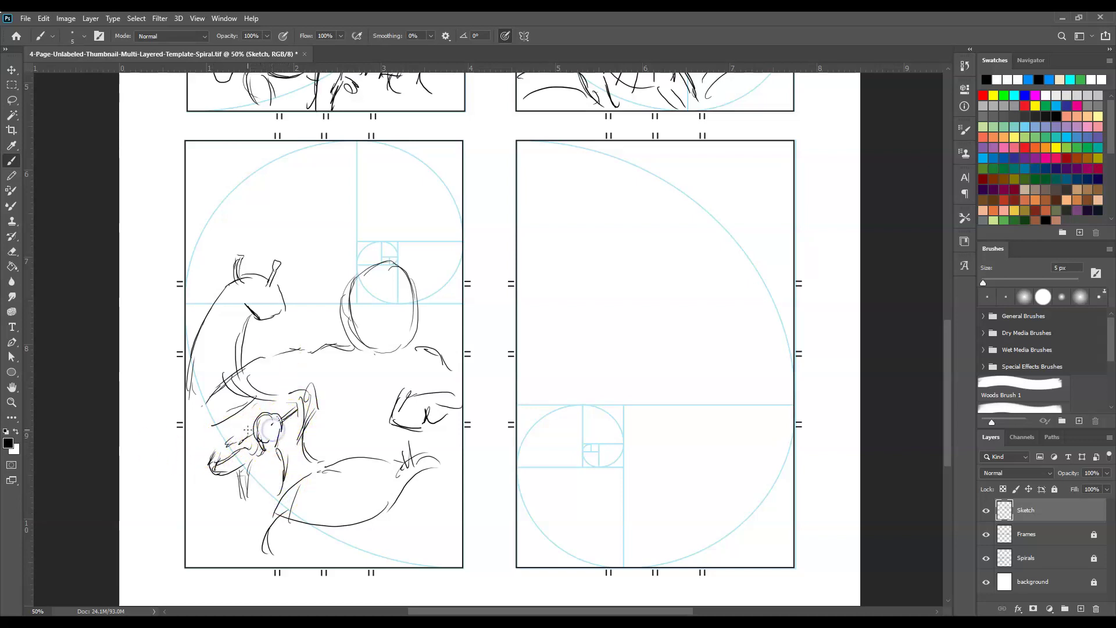
- Add hair at the large figure's neck, and extend the forearm and fist lines at both sides of the lower-left frame
mouse_move(352, 349)
mouse_down()
mouse_move(337, 343)
mouse_move(343, 333)
mouse_up()
click(443, 329)
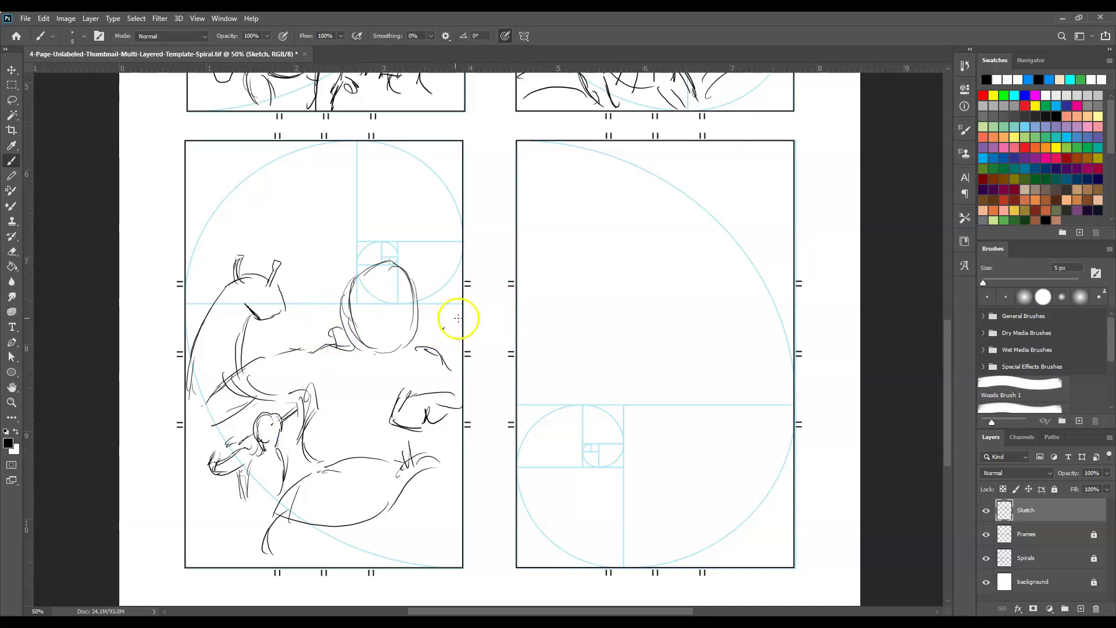
mouse_move(208, 401)
mouse_down()
mouse_move(197, 416)
mouse_move(212, 429)
mouse_move(204, 446)
mouse_up()
mouse_move(209, 404)
mouse_down()
mouse_move(190, 435)
mouse_move(199, 406)
mouse_up()
mouse_move(428, 401)
mouse_down()
mouse_move(444, 392)
mouse_move(441, 420)
mouse_move(453, 429)
mouse_up()
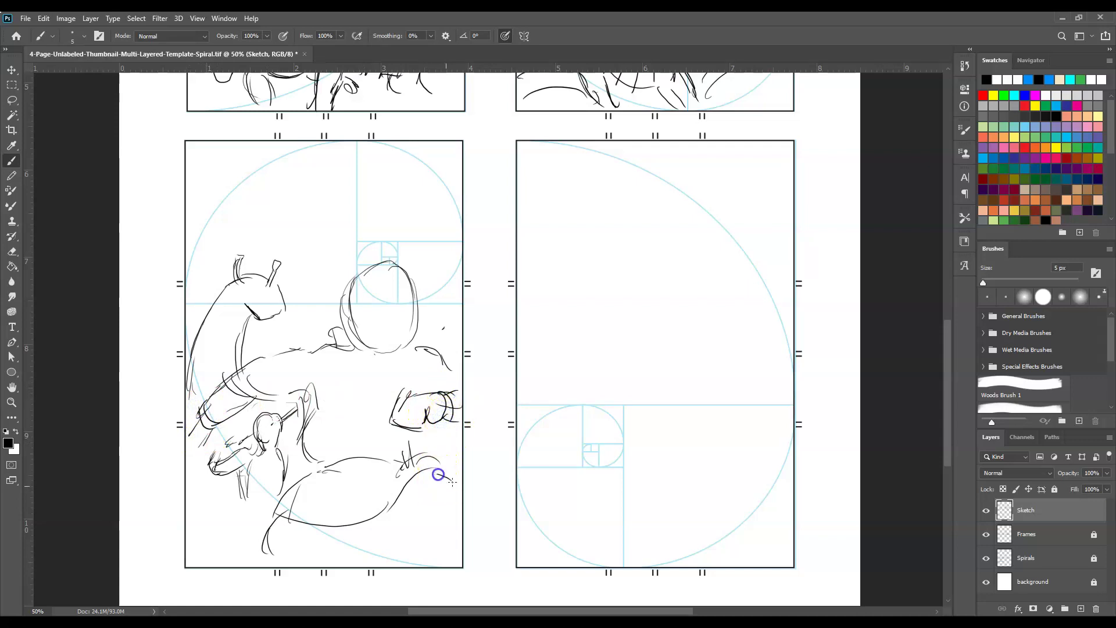
- Sketch the large figure's leg lines down to the frame's bottom, and add a headband and windblown hair to the head
drag(459, 476, 429, 567)
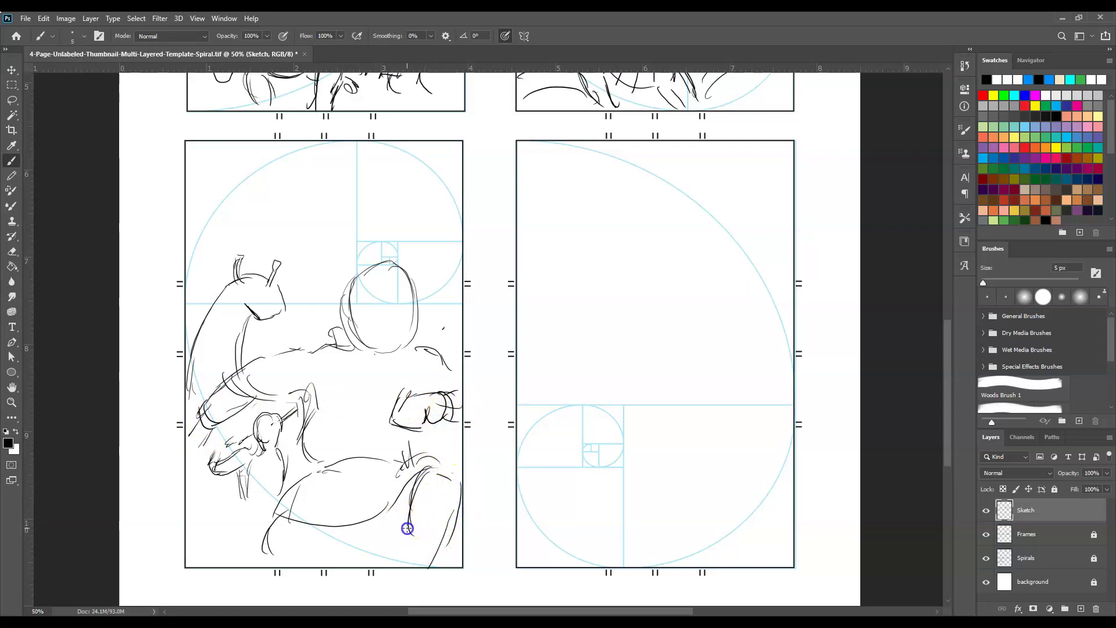
mouse_move(407, 530)
mouse_down()
mouse_move(369, 528)
mouse_move(377, 543)
mouse_move(309, 567)
mouse_up()
drag(336, 529, 306, 566)
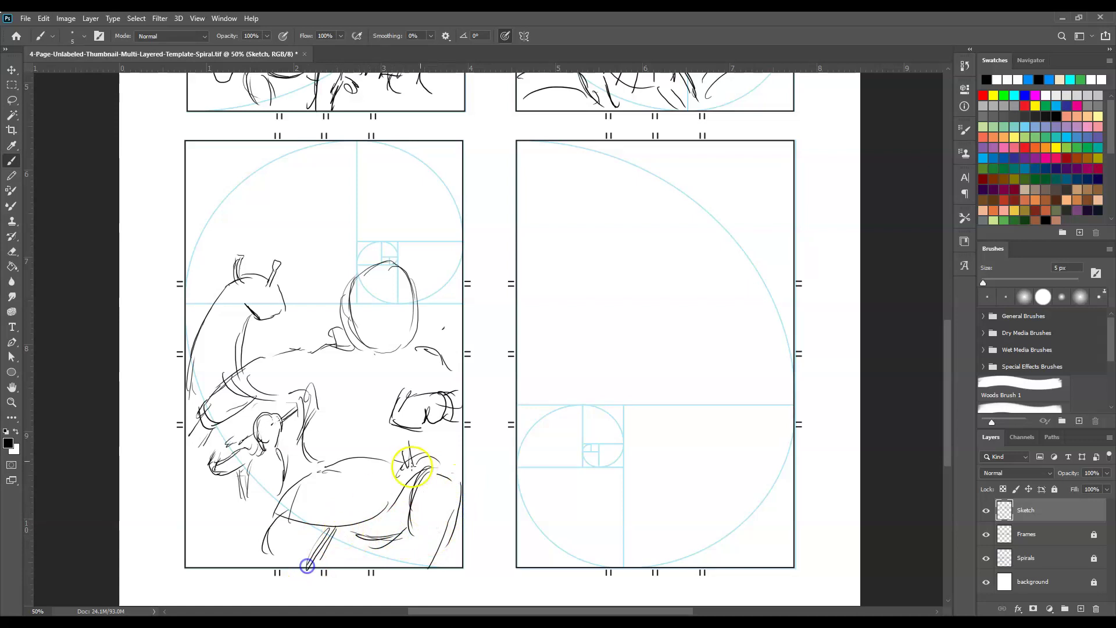
mouse_move(374, 284)
mouse_down()
mouse_move(418, 286)
mouse_move(349, 282)
mouse_move(283, 336)
mouse_move(368, 304)
mouse_up()
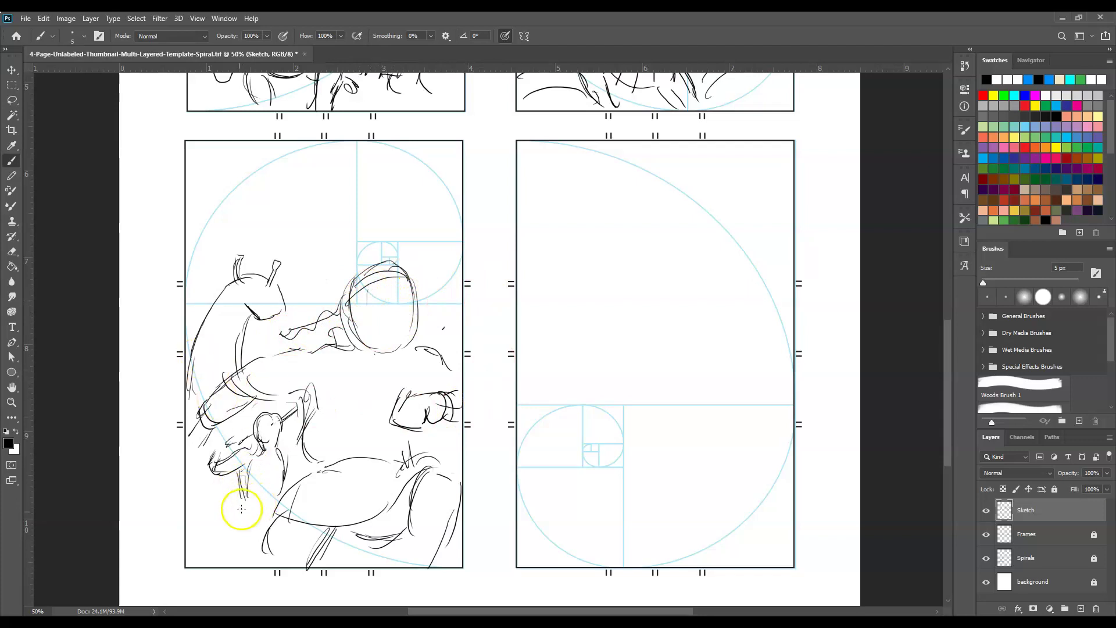
- Draw the smaller figure's pleated skirt and legs, and sketch a small eye-stalked creature behind the large figure's shoulder
drag(240, 493, 209, 521)
mouse_move(210, 517)
mouse_down()
mouse_move(234, 531)
mouse_move(214, 555)
mouse_move(227, 564)
mouse_up()
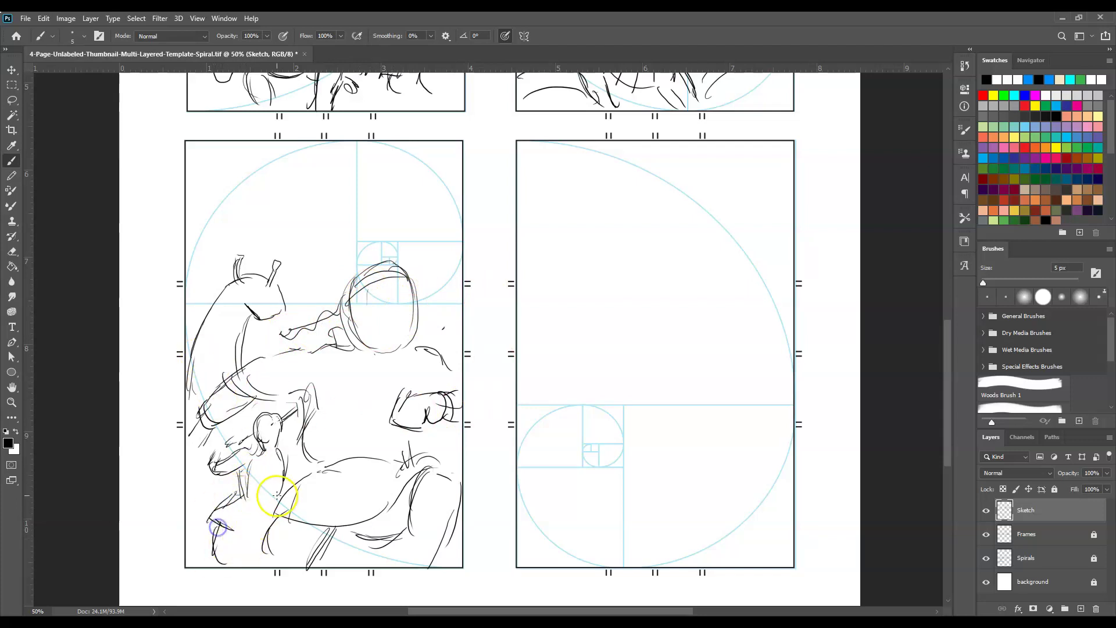
drag(274, 496, 276, 574)
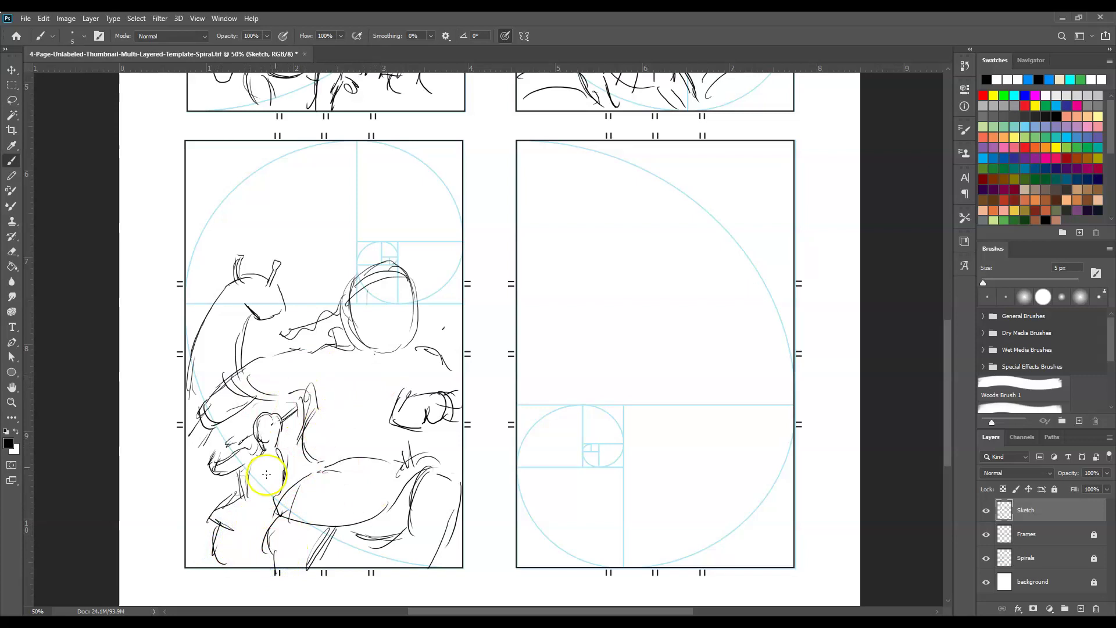
drag(245, 524, 249, 493)
drag(256, 491, 269, 486)
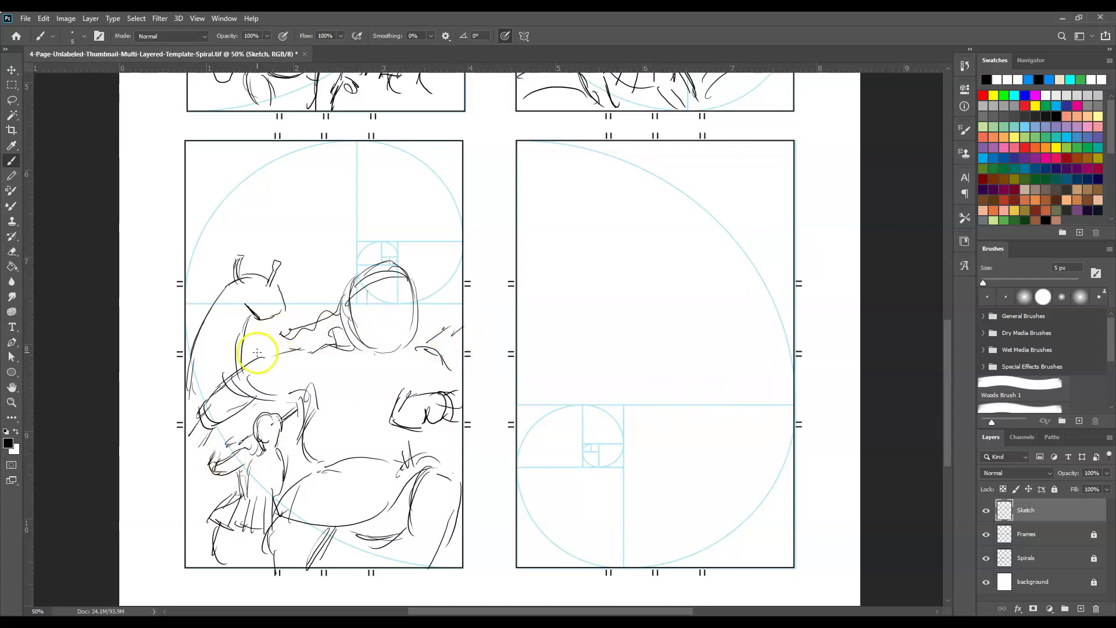
drag(452, 322, 440, 303)
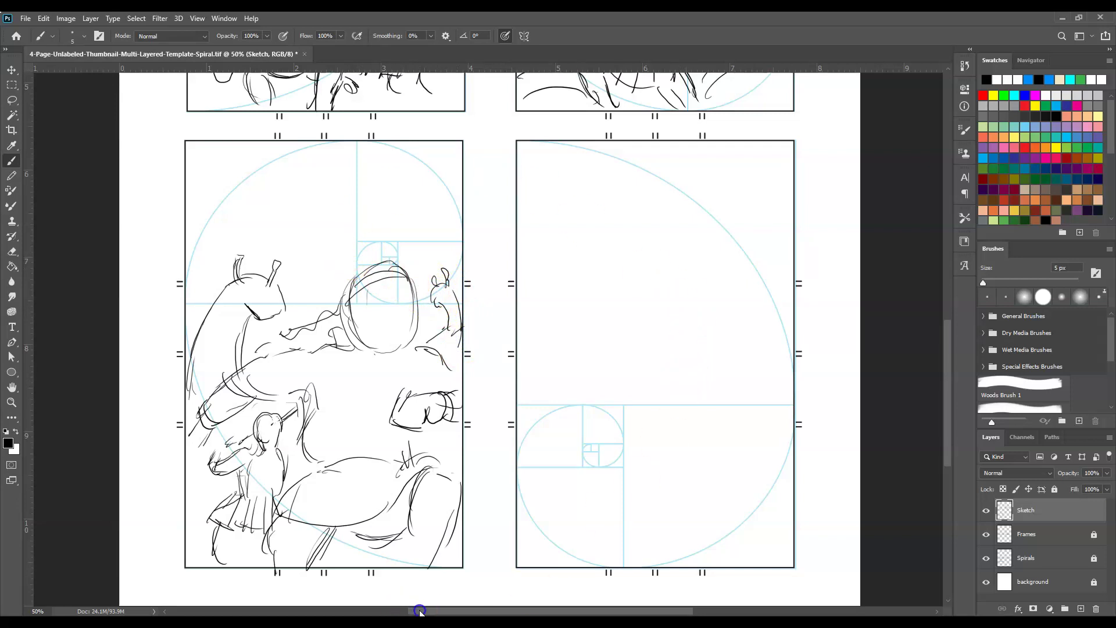
- Sketch a towering eye-stalked creature with a curved neck, ridged belly and coiled body along the spiral in the lower-right frame
drag(420, 610, 498, 606)
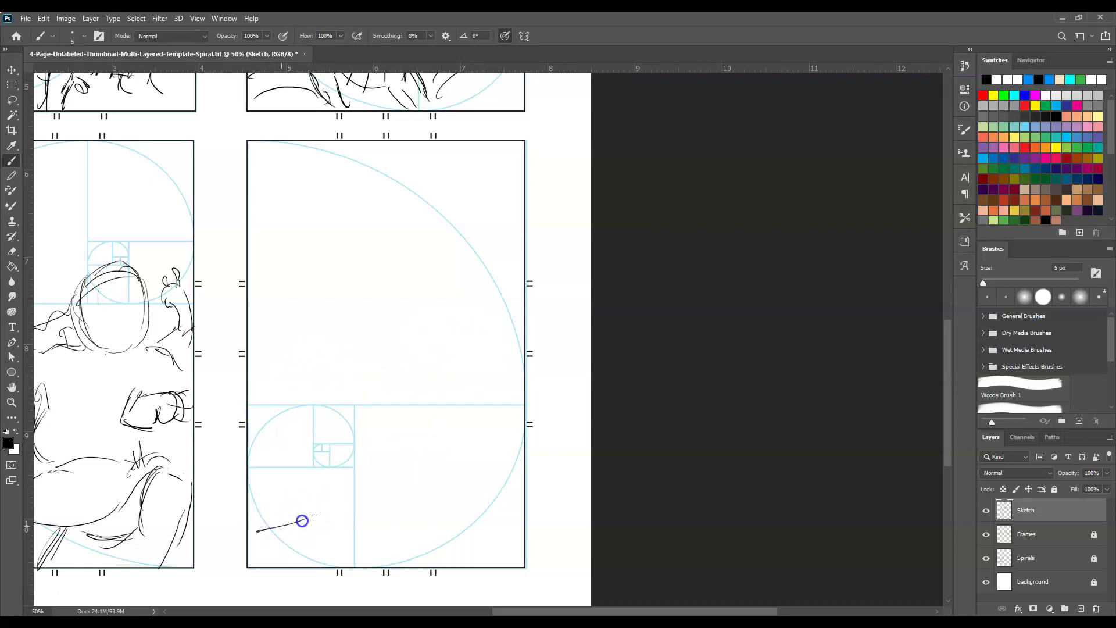
drag(393, 482, 424, 429)
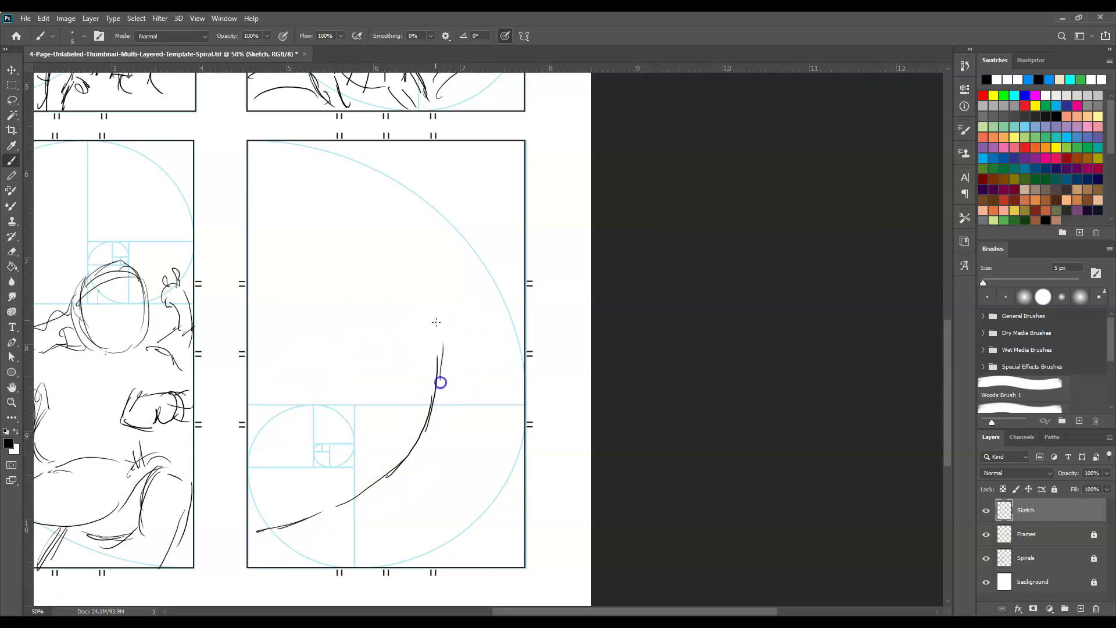
mouse_move(399, 285)
mouse_down()
mouse_move(406, 229)
mouse_move(458, 217)
mouse_move(439, 192)
mouse_move(455, 219)
mouse_up()
mouse_move(461, 218)
mouse_down()
mouse_move(480, 235)
mouse_move(503, 301)
mouse_up()
drag(492, 248, 514, 315)
drag(433, 302, 429, 318)
drag(435, 368, 385, 474)
drag(535, 401, 529, 377)
drag(333, 559, 465, 500)
drag(389, 540, 468, 522)
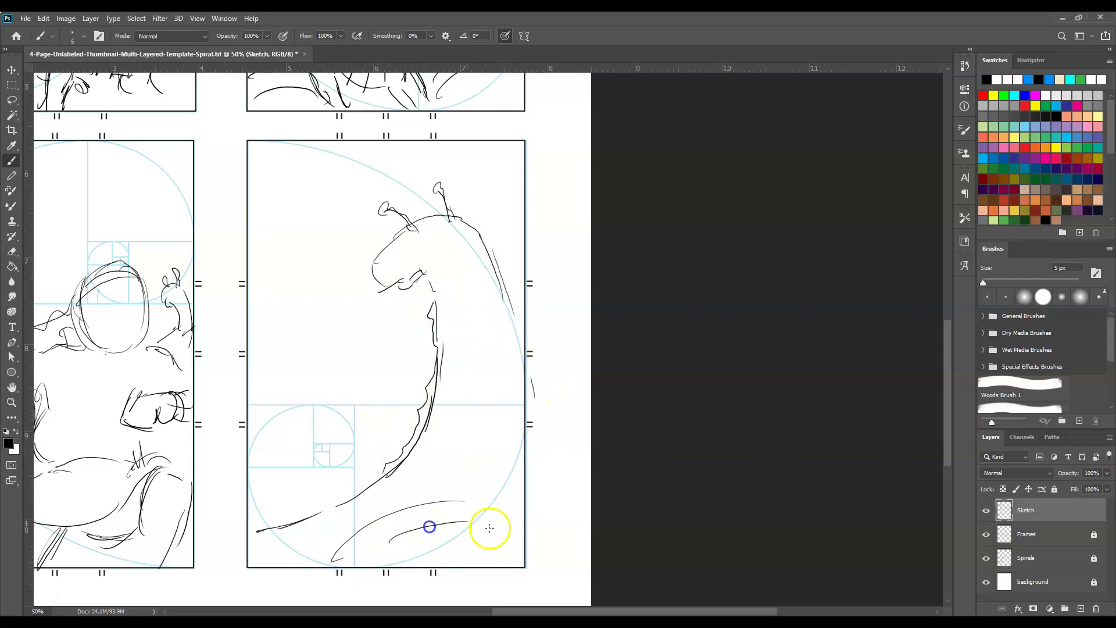
- Sketch a rocky ledge inside the creature's curve with two small figures standing close together on it, one raising a sword
drag(265, 487, 291, 519)
drag(259, 460, 277, 454)
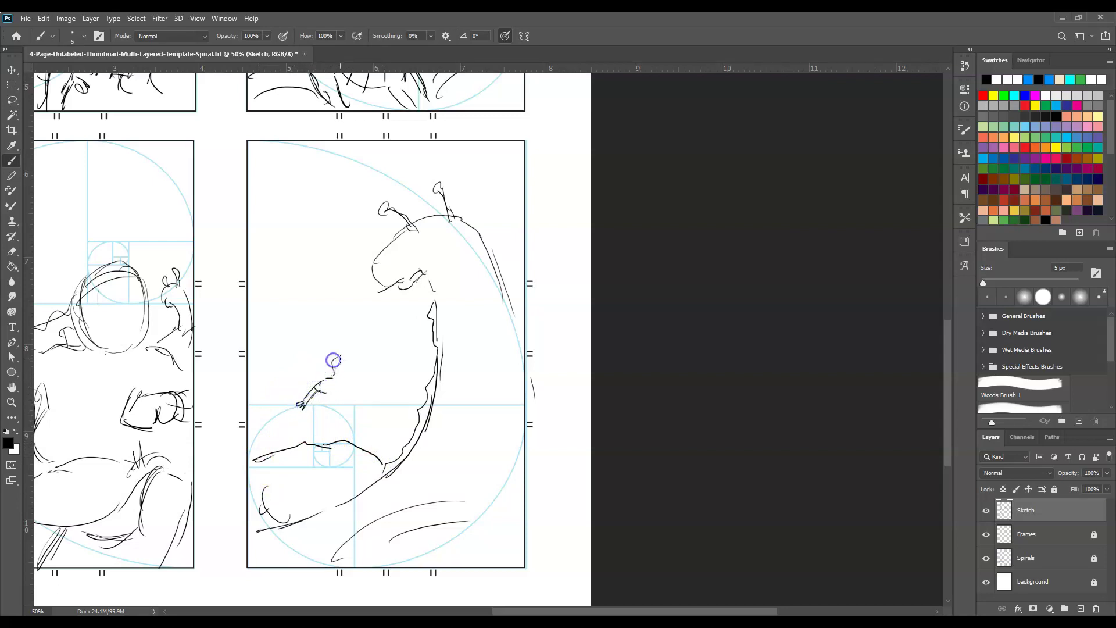
drag(329, 388, 336, 409)
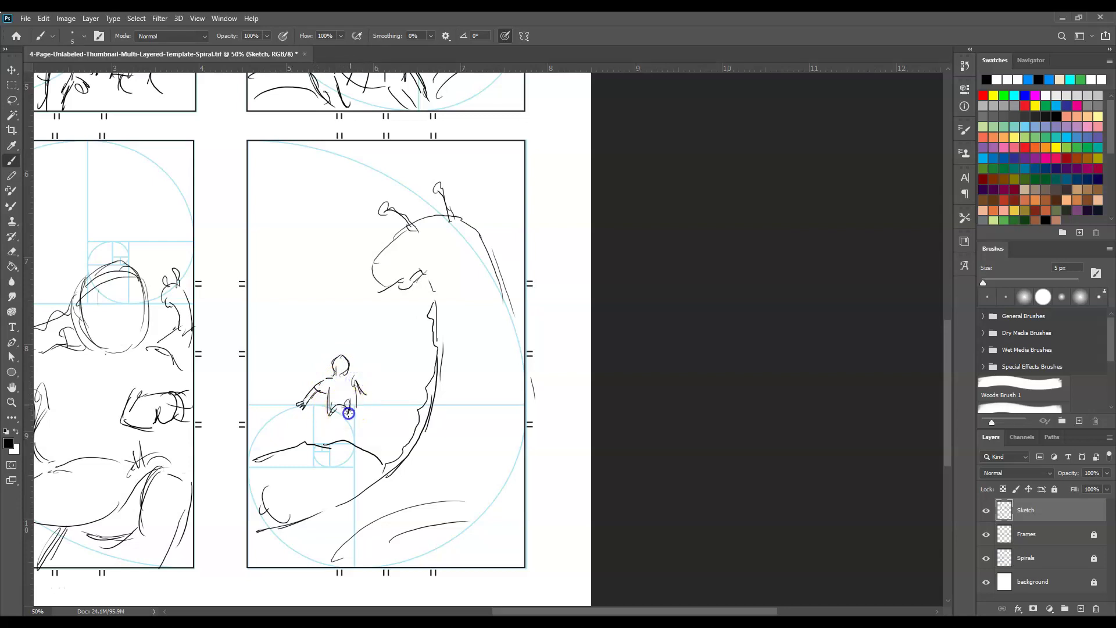
mouse_move(351, 405)
mouse_down()
mouse_move(354, 435)
mouse_move(319, 426)
mouse_move(326, 416)
mouse_move(317, 430)
mouse_move(346, 426)
mouse_move(316, 396)
mouse_move(335, 361)
mouse_move(367, 395)
mouse_up()
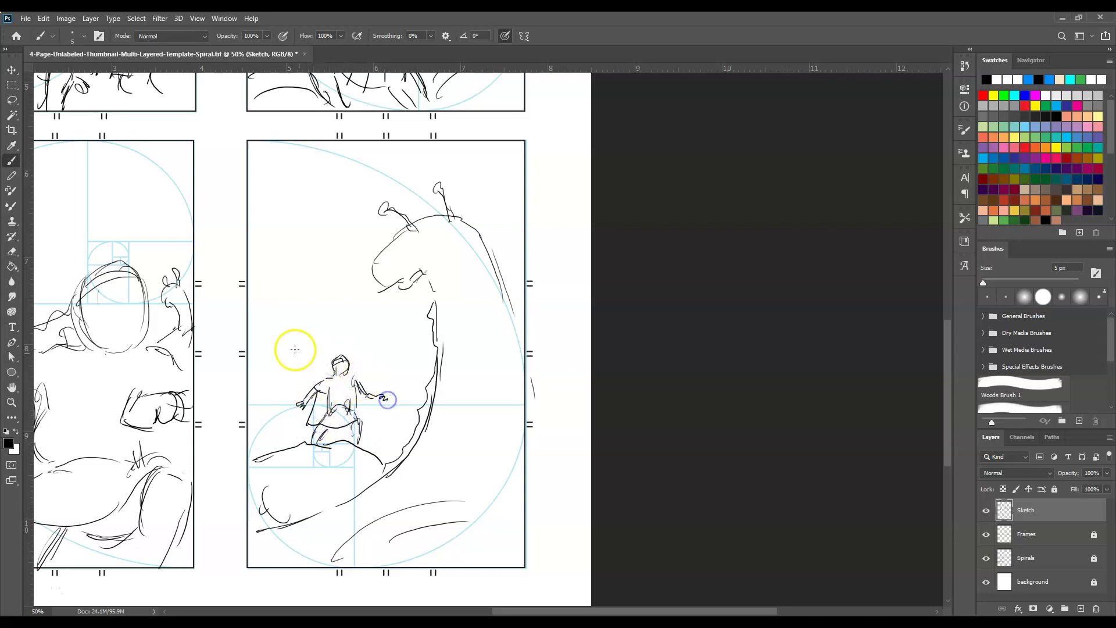
mouse_move(281, 362)
mouse_down()
mouse_move(270, 312)
mouse_move(281, 371)
mouse_move(318, 368)
mouse_move(325, 347)
mouse_move(300, 382)
mouse_move(276, 369)
mouse_move(317, 349)
mouse_up()
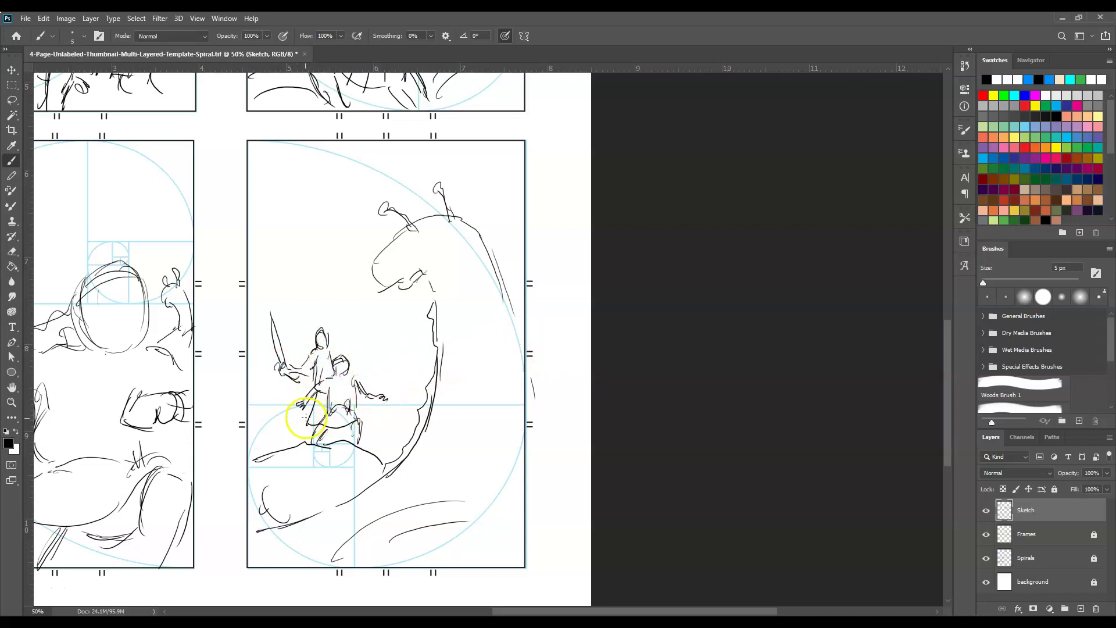
drag(303, 414, 304, 419)
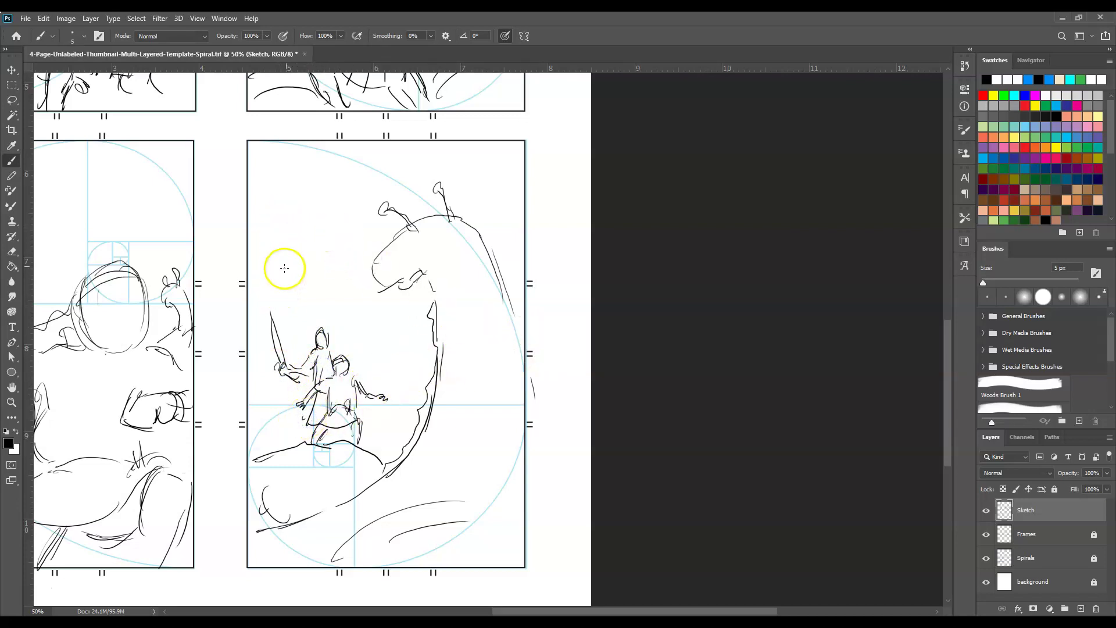
- Sketch the sorcerer's head outline above the two figures, surrounded by loose flame-like strokes
drag(260, 296, 264, 221)
drag(264, 224, 283, 287)
drag(264, 225, 266, 314)
mouse_move(278, 274)
mouse_down()
mouse_move(293, 300)
mouse_move(346, 309)
mouse_move(357, 221)
mouse_move(367, 279)
mouse_move(358, 207)
mouse_up()
drag(367, 258, 361, 312)
drag(361, 306, 354, 314)
mouse_move(298, 273)
mouse_down()
mouse_move(335, 257)
mouse_move(335, 269)
mouse_move(297, 254)
mouse_move(328, 262)
mouse_move(331, 281)
mouse_move(303, 256)
mouse_up()
drag(297, 281, 301, 255)
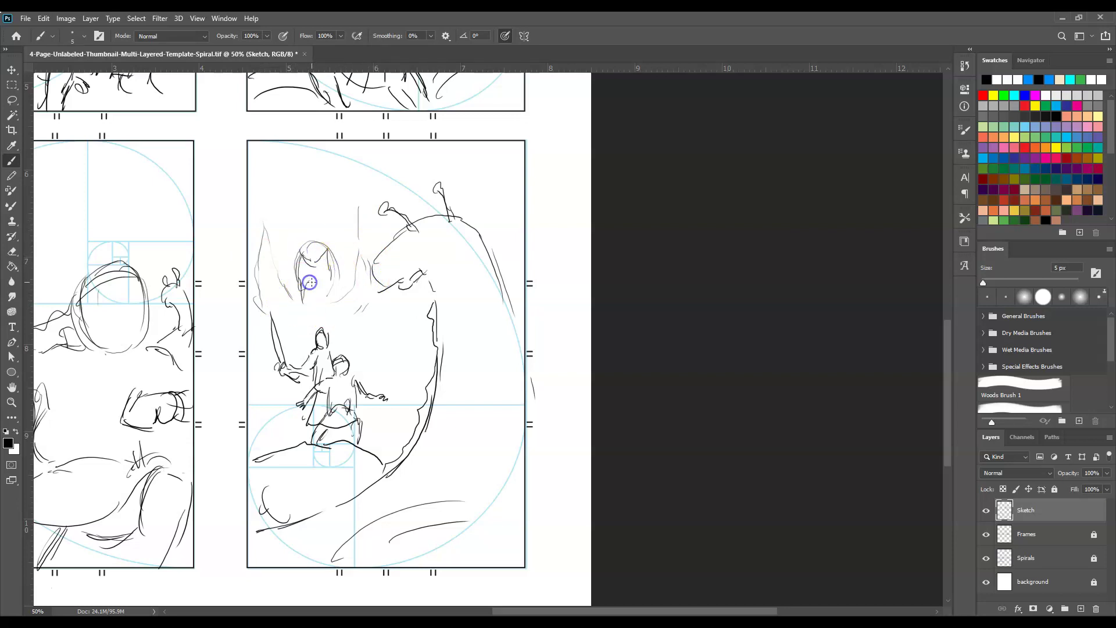
mouse_move(377, 302)
mouse_down()
mouse_move(347, 322)
mouse_move(369, 311)
mouse_up()
mouse_move(289, 325)
mouse_down()
mouse_move(300, 331)
mouse_move(266, 340)
mouse_up()
- Extend the creature's coiled body at the frame's lower right, and draw a small eye-stalked creature below the rocky ledge
mouse_move(517, 462)
mouse_down()
mouse_move(497, 518)
mouse_move(474, 500)
mouse_move(512, 510)
mouse_up()
drag(445, 499, 493, 504)
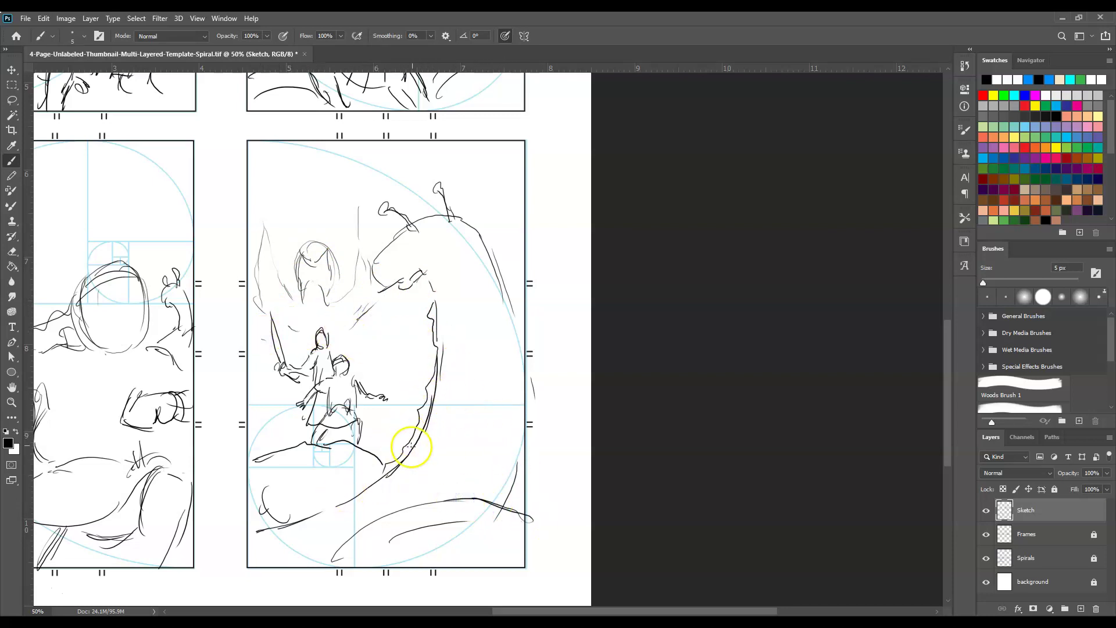
mouse_move(288, 501)
mouse_down()
mouse_move(309, 516)
mouse_move(289, 496)
mouse_move(299, 482)
mouse_move(264, 472)
mouse_move(277, 527)
mouse_up()
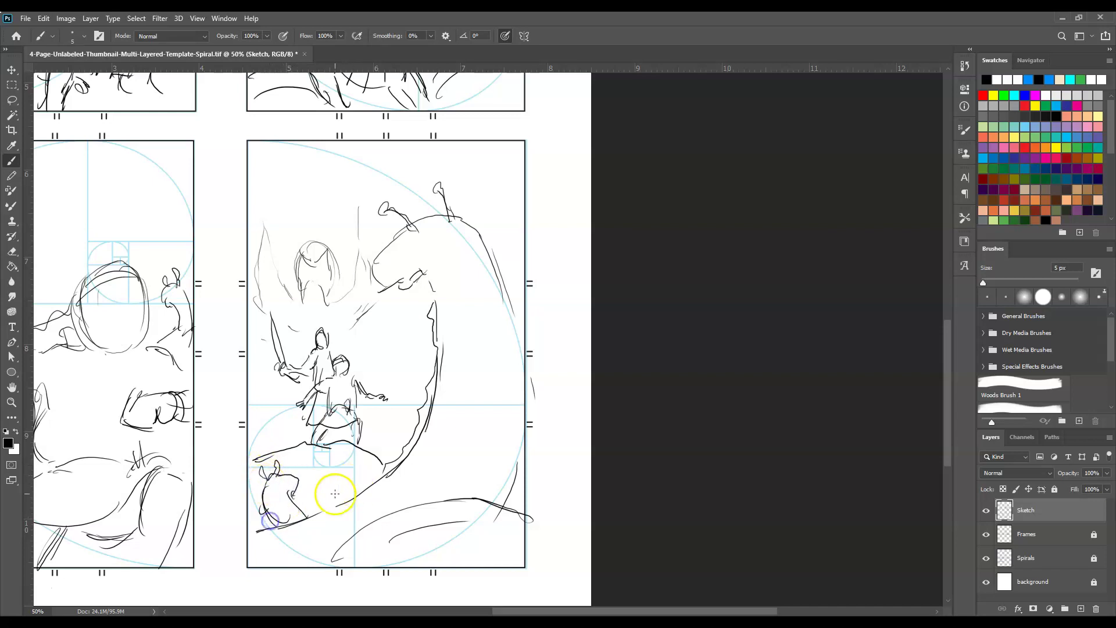
drag(334, 493, 359, 496)
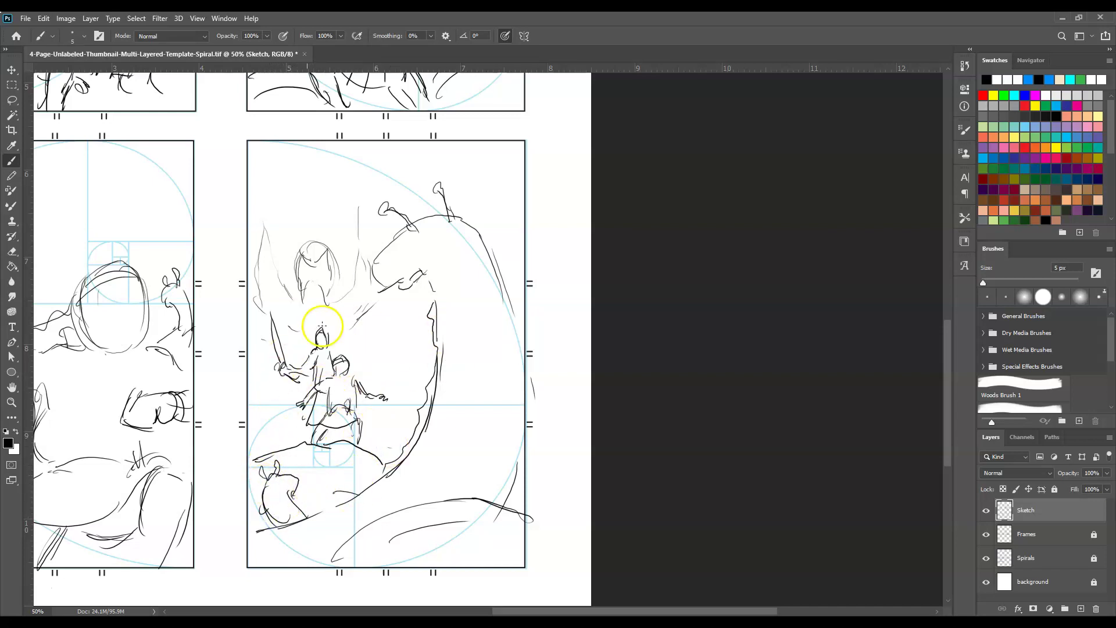
- Draw the large figure's facial features in the lower-left frame, and the sorcerer's horns, eyes and beard in the lower-right frame
drag(600, 611, 550, 612)
scroll(538, 578, left, 1)
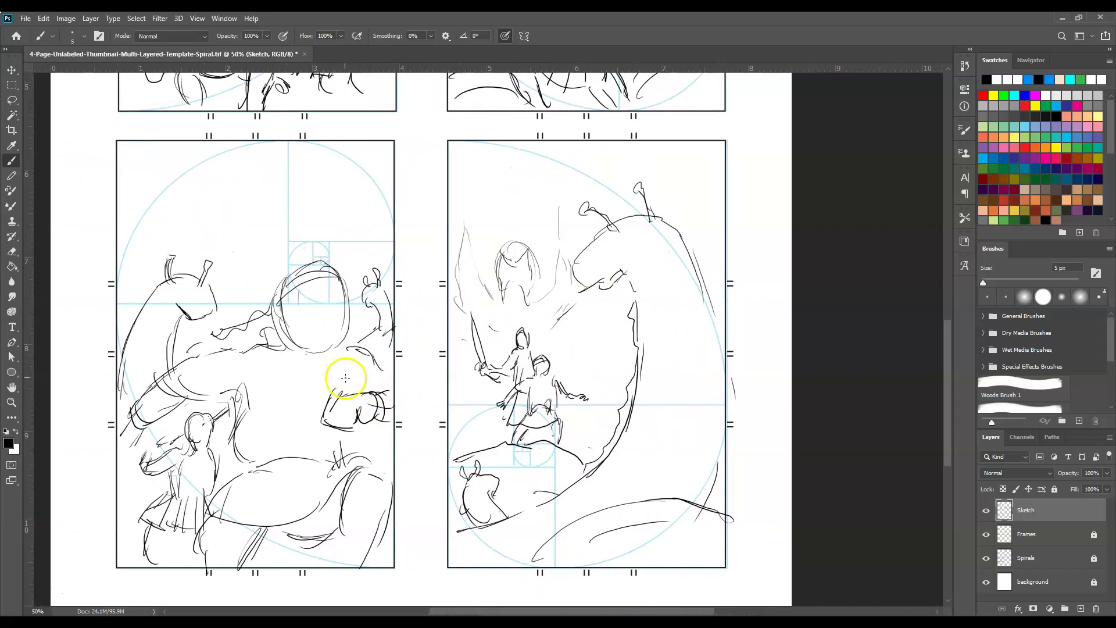
mouse_move(308, 301)
mouse_down()
mouse_move(335, 295)
mouse_move(314, 340)
mouse_move(330, 330)
mouse_move(296, 350)
mouse_move(337, 351)
mouse_up()
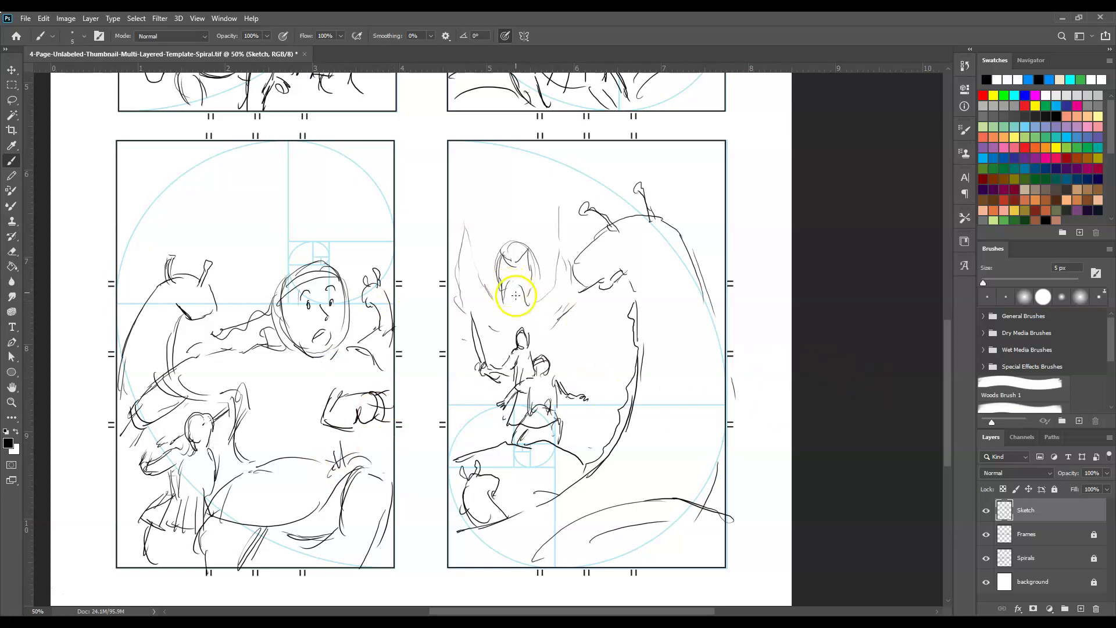
mouse_move(513, 286)
mouse_down()
mouse_move(519, 319)
mouse_move(504, 271)
mouse_move(526, 272)
mouse_move(500, 283)
mouse_move(501, 312)
mouse_move(528, 248)
mouse_move(531, 279)
mouse_up()
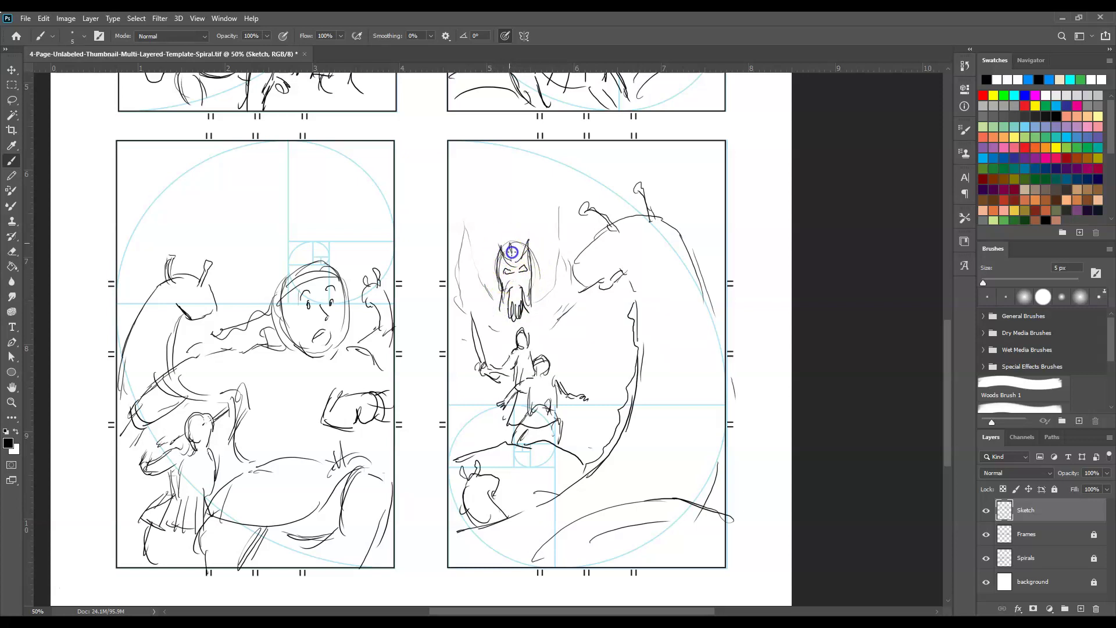
- Darken the sorcerer's hair and draw his tall pointed collar and shoulder lines around his head in the lower-right frame
mouse_move(532, 256)
mouse_down()
mouse_move(542, 297)
mouse_move(504, 288)
mouse_move(495, 302)
mouse_move(497, 282)
mouse_move(491, 294)
mouse_move(467, 262)
mouse_move(471, 220)
mouse_move(471, 311)
mouse_up()
mouse_move(562, 276)
mouse_down()
mouse_move(556, 224)
mouse_move(573, 295)
mouse_move(570, 308)
mouse_move(540, 319)
mouse_move(574, 322)
mouse_move(568, 358)
mouse_up()
drag(573, 317, 548, 346)
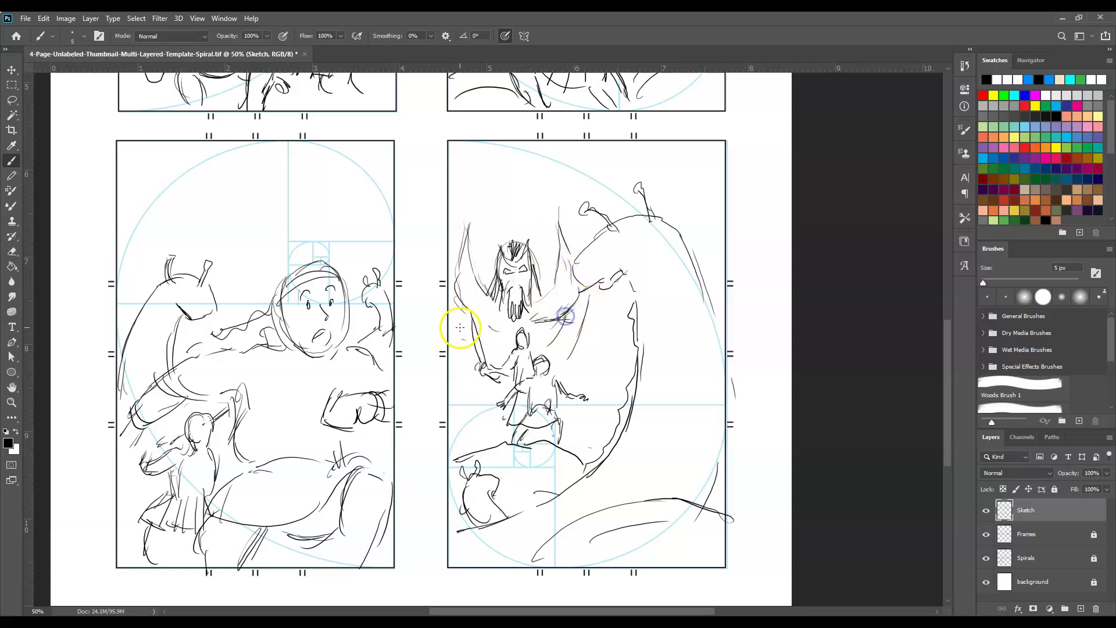
mouse_move(460, 327)
mouse_down()
mouse_move(454, 341)
mouse_move(591, 341)
mouse_move(469, 406)
mouse_move(637, 388)
mouse_up()
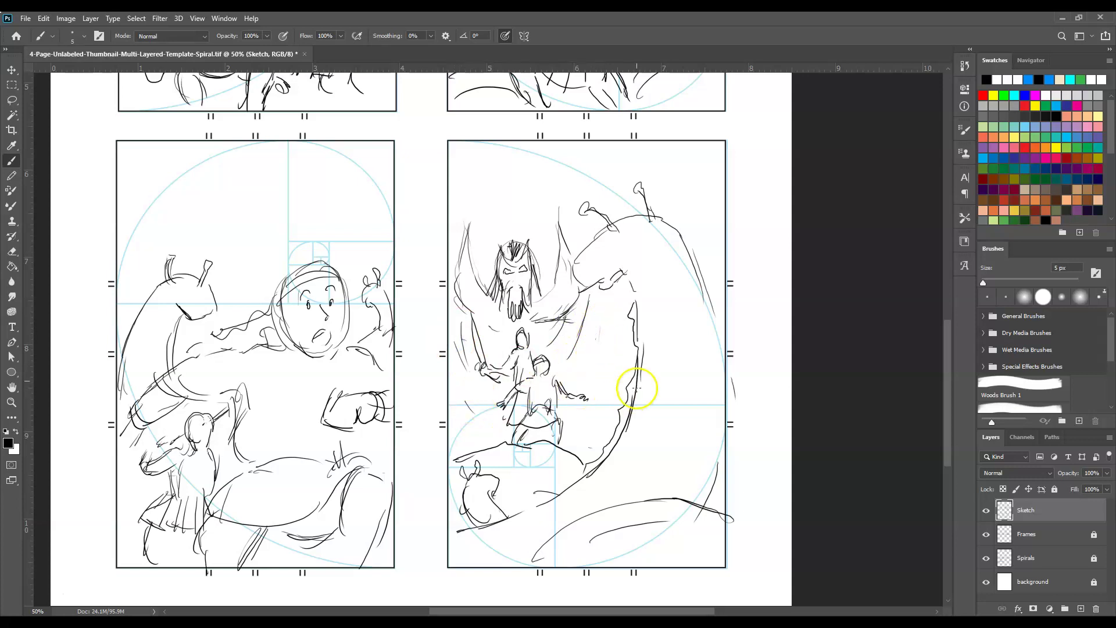
drag(605, 227, 610, 228)
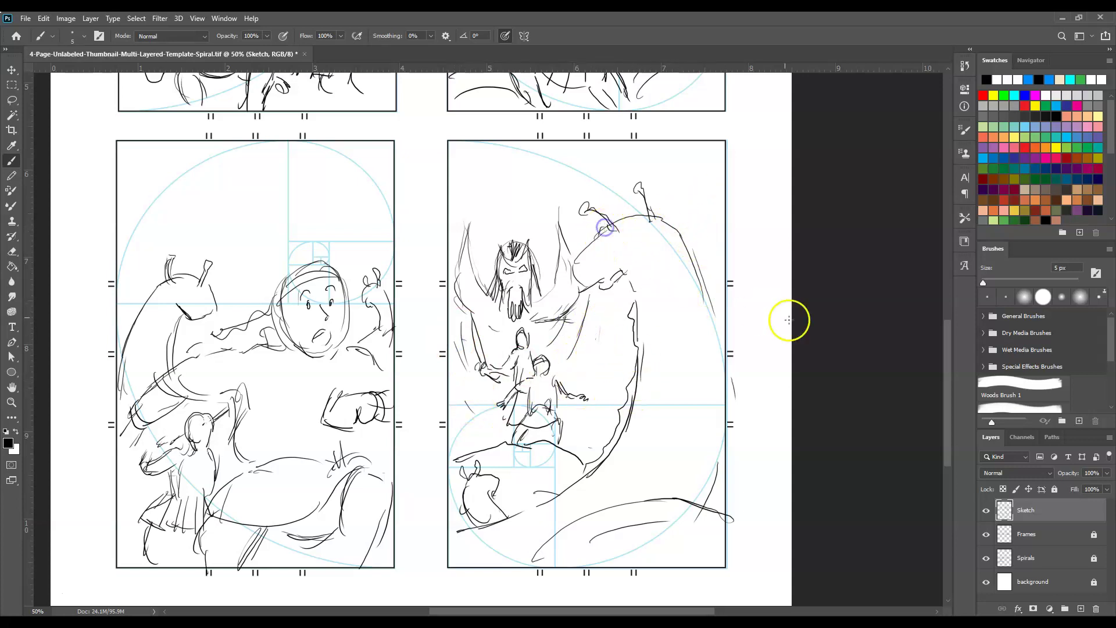
- Fit the whole page in view to examine all four thumbnail compositions together
mouse_move(949, 386)
mouse_down()
mouse_move(934, 283)
mouse_move(935, 400)
mouse_up()
key(ctrl+minus)
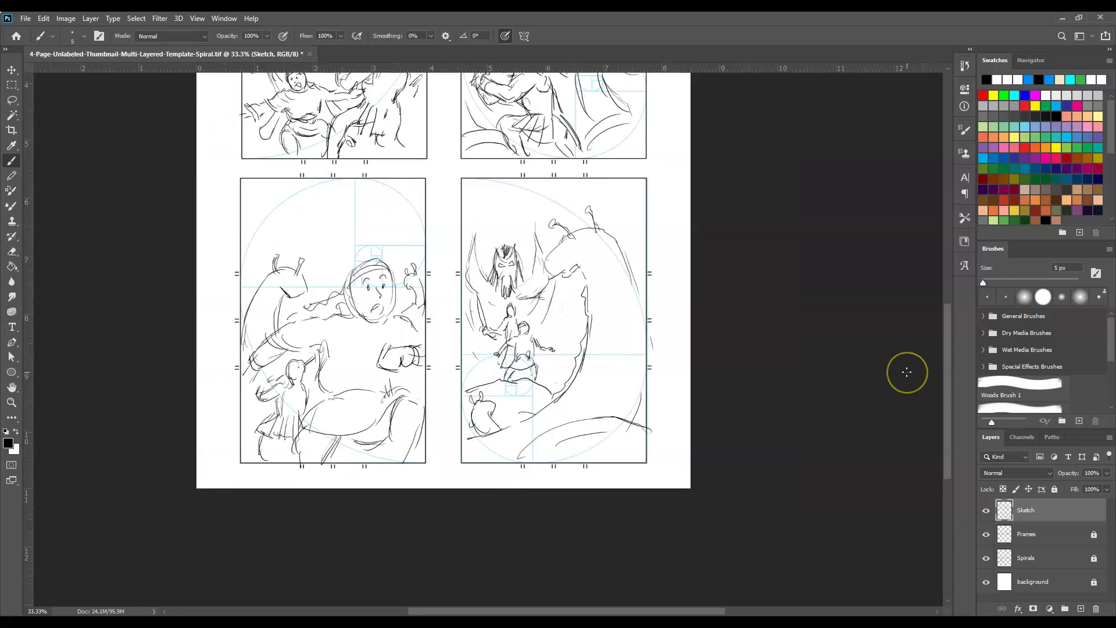
key(ctrl+0)
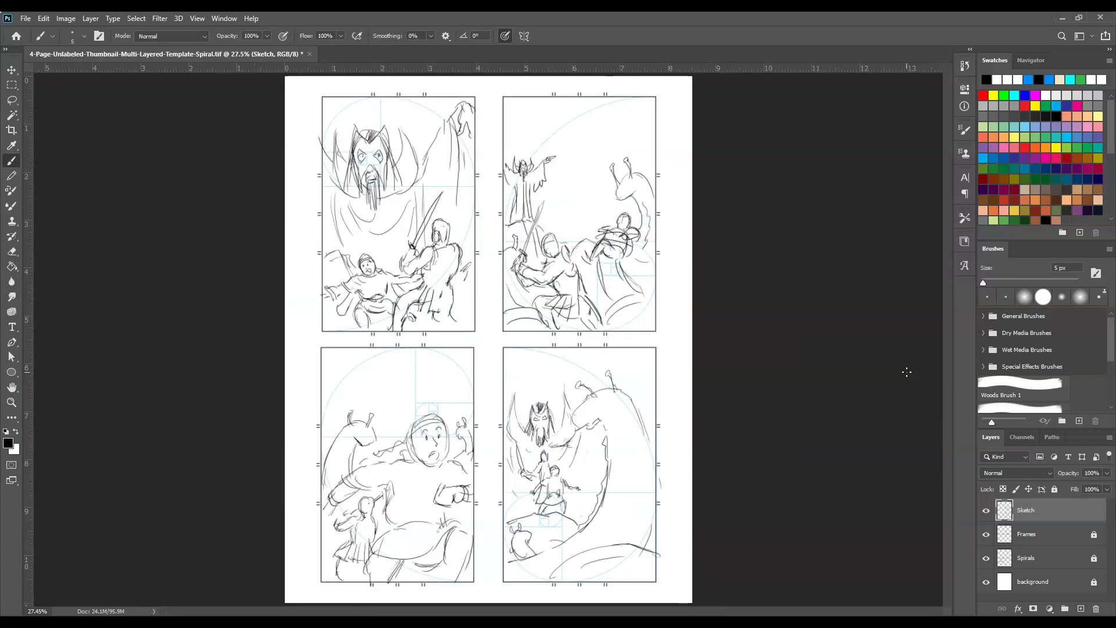
click(916, 367)
mouse_move(603, 253)
mouse_down()
mouse_move(561, 261)
mouse_move(573, 258)
mouse_up()
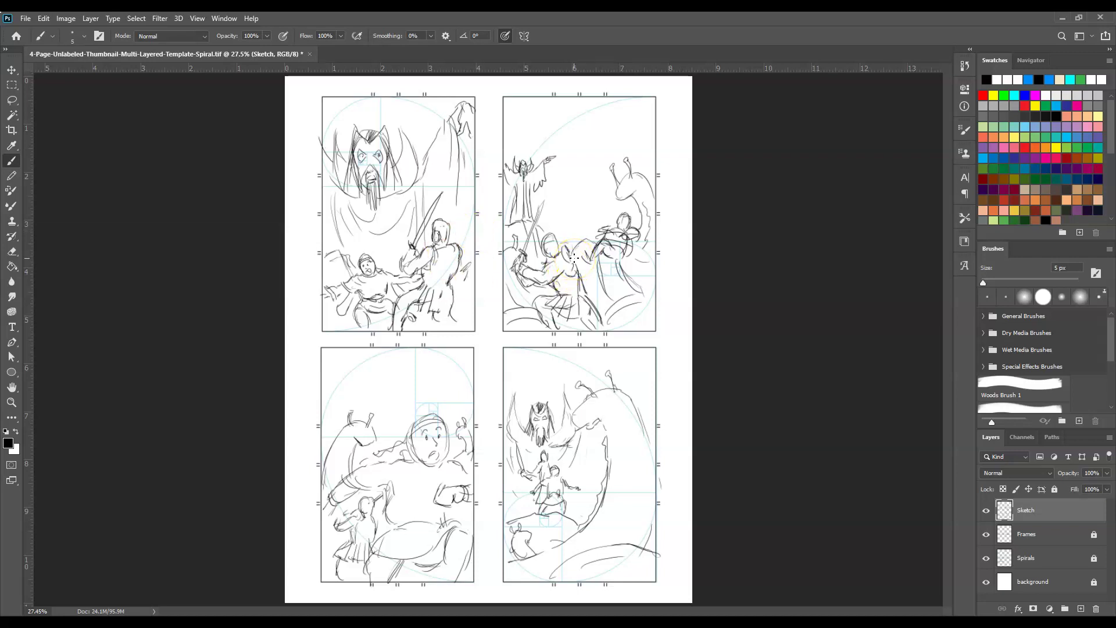